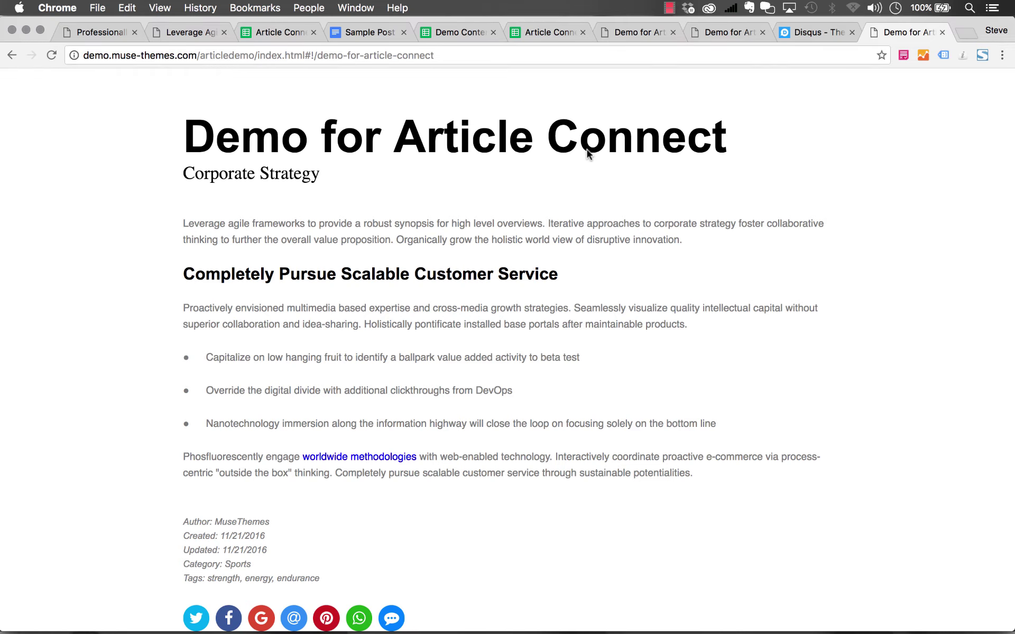
- Bring up the Article Connect - Presets sheet and select the disqus_shortname value cell
scroll(588, 153, "down", 7)
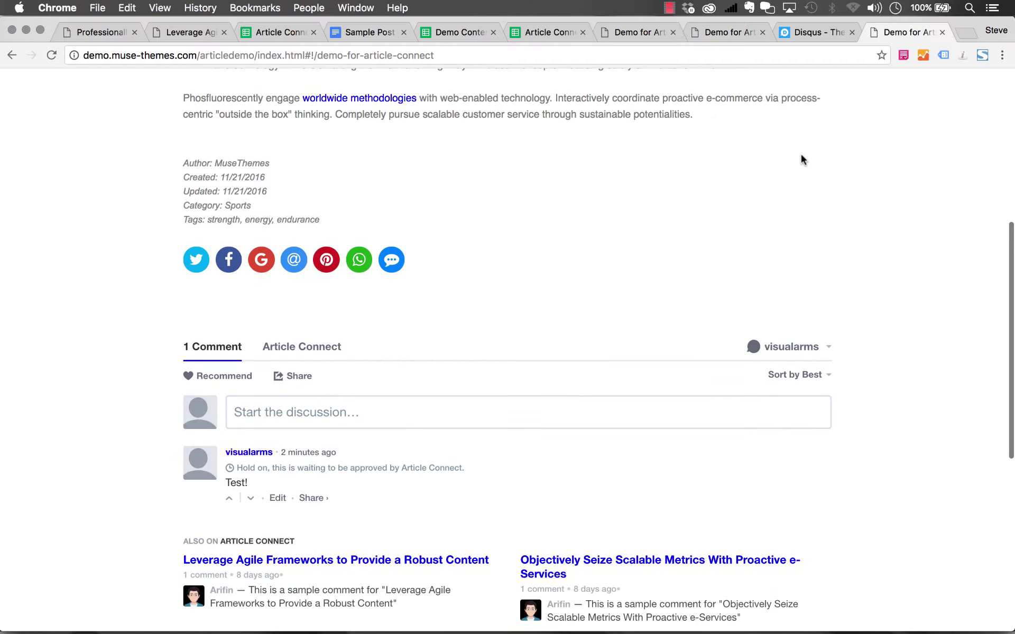
scroll(801, 156, "down", 2)
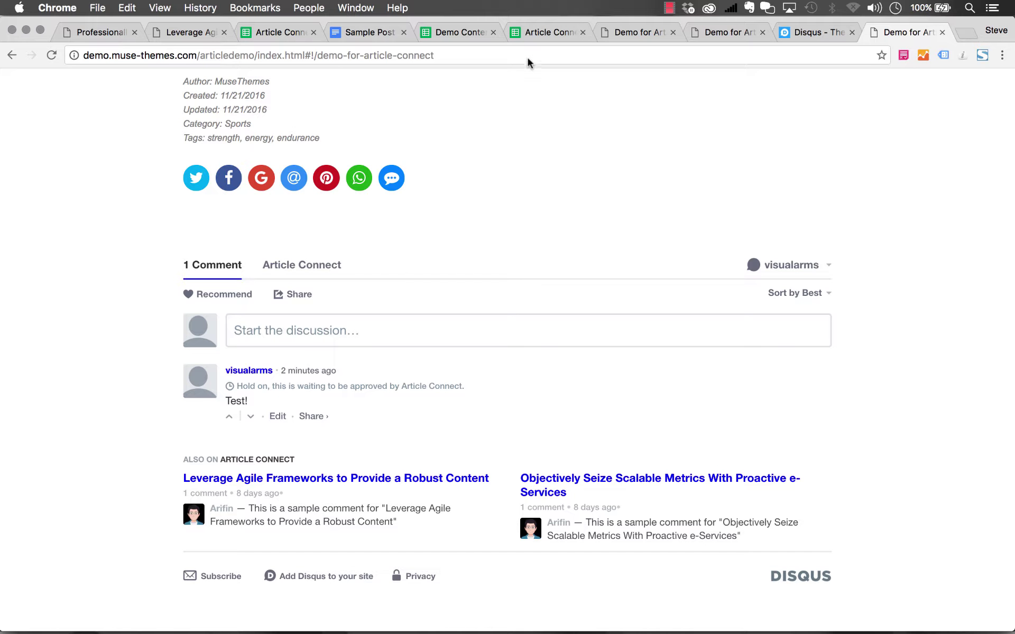
left_click(534, 32)
left_click(353, 319)
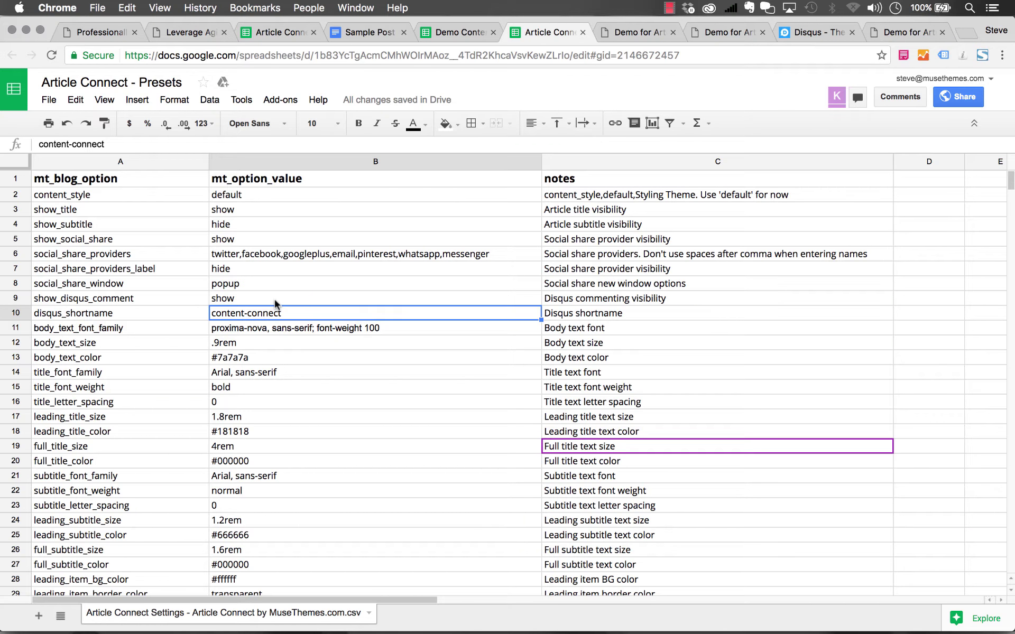
- Review rows 9–10: show_disqus_comment is 'show' and disqus_shortname is 'content-connect'
left_click(16, 298)
left_click(16, 313)
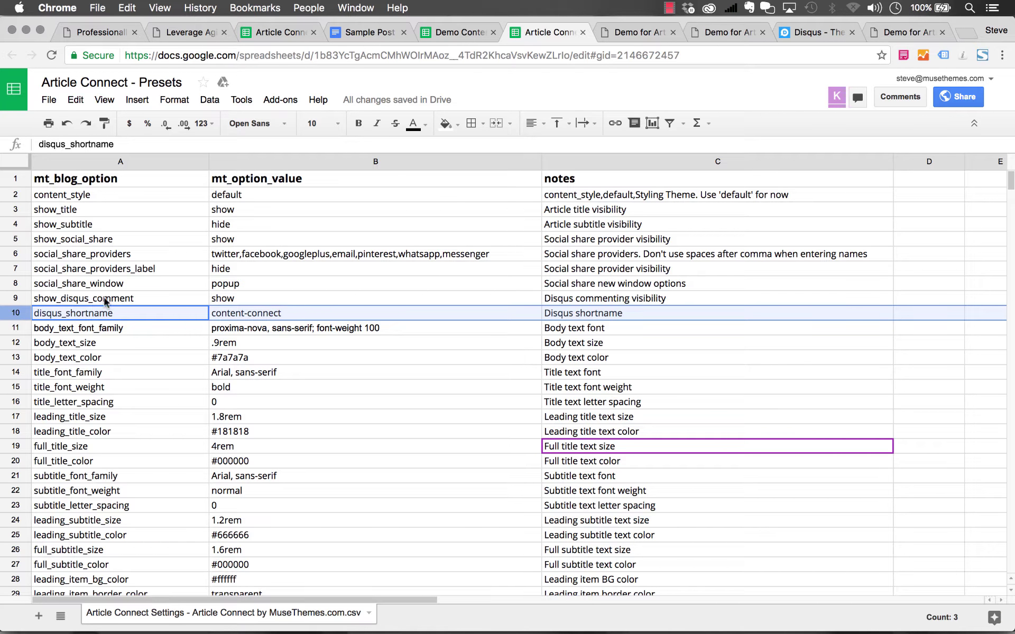
left_click(119, 296)
left_click(221, 299)
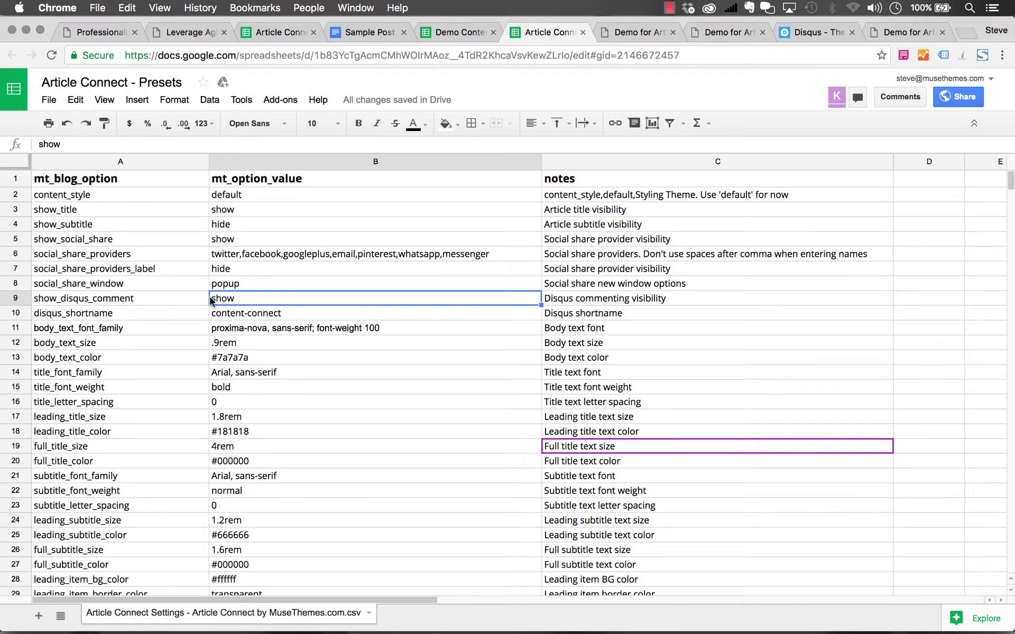
left_click(123, 316)
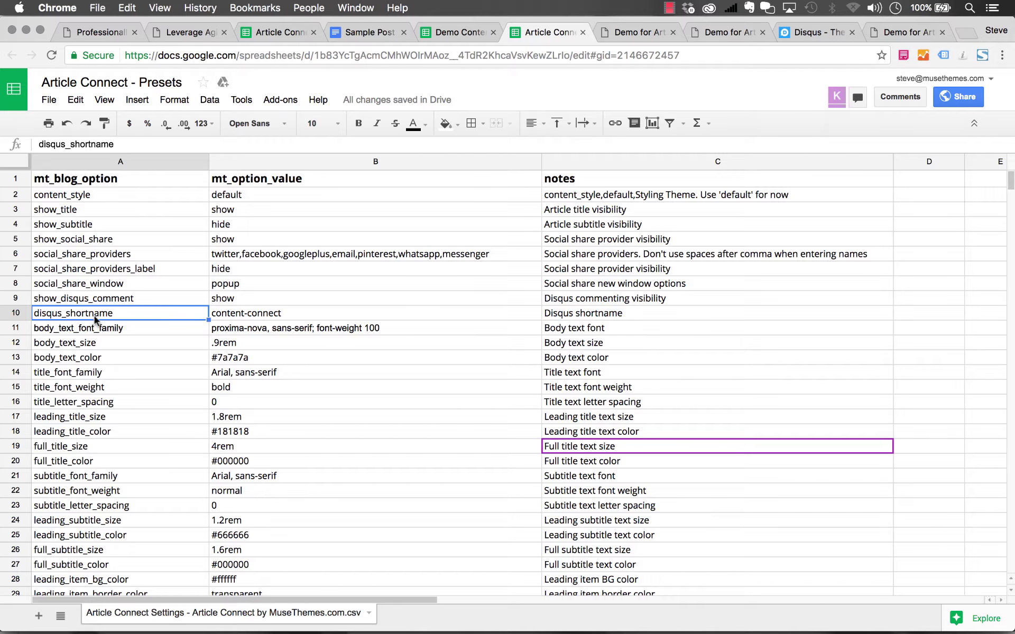
left_click(267, 315)
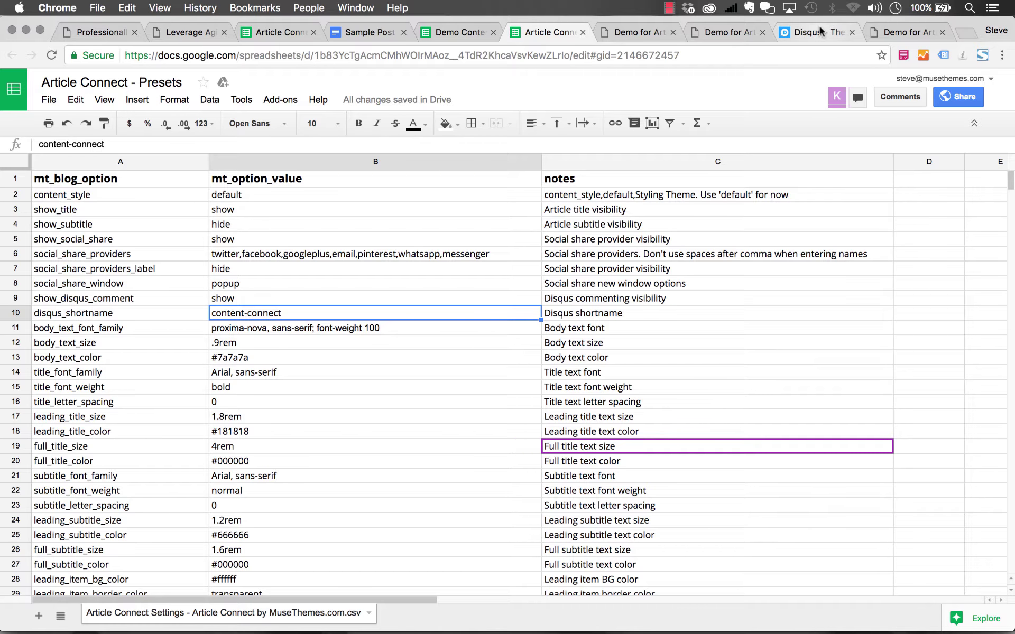
- Go to the Disqus admin dashboard and open the Your Sites list to add a new site
left_click(806, 34)
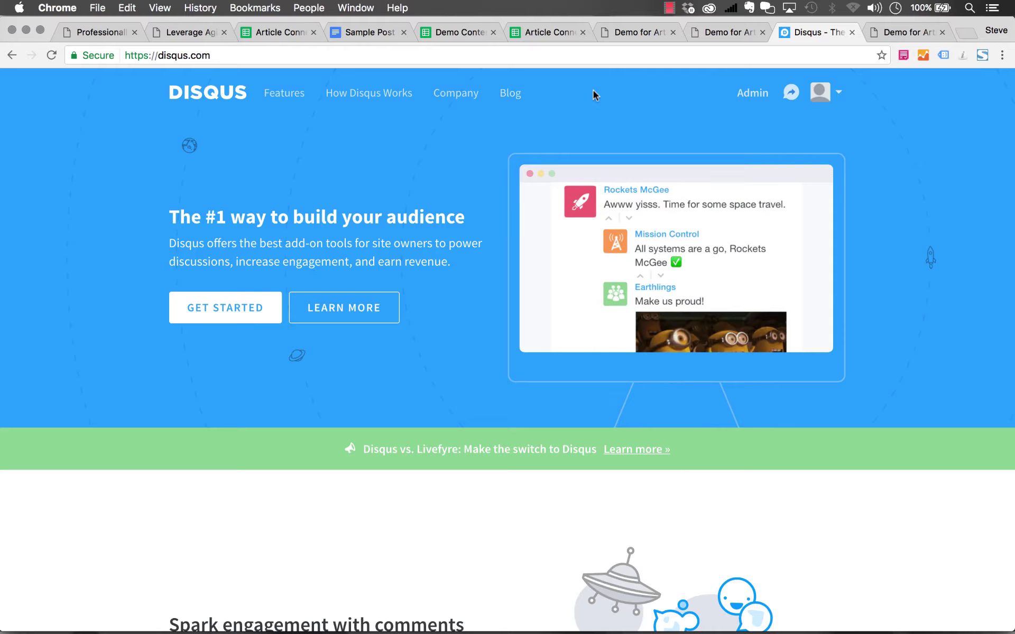
left_click(761, 97)
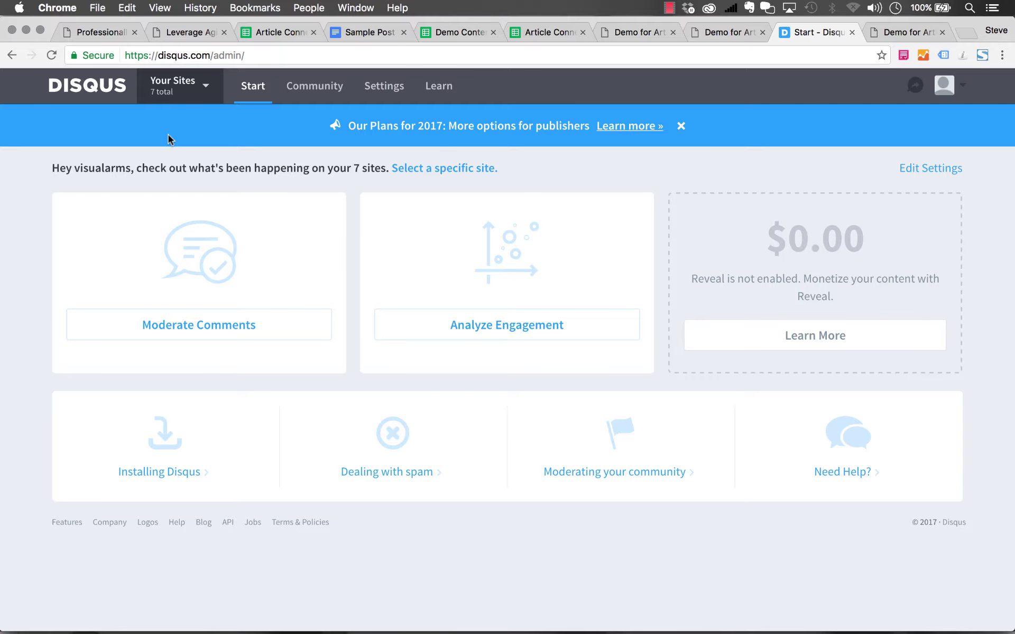
left_click(205, 87)
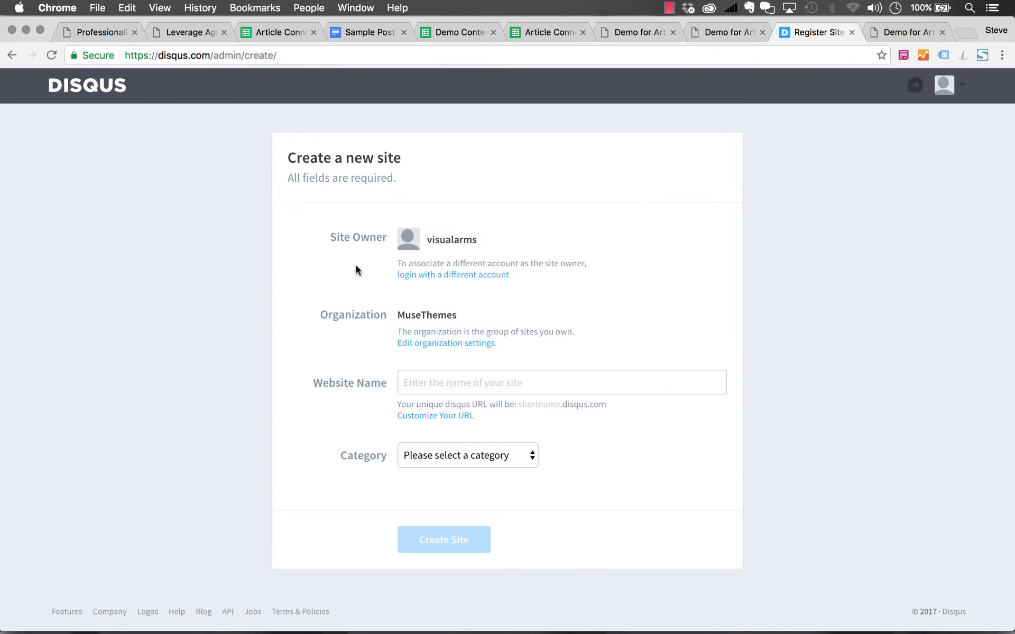
- Create a Disqus site named 'articledemo' in the News category
right_click(436, 379)
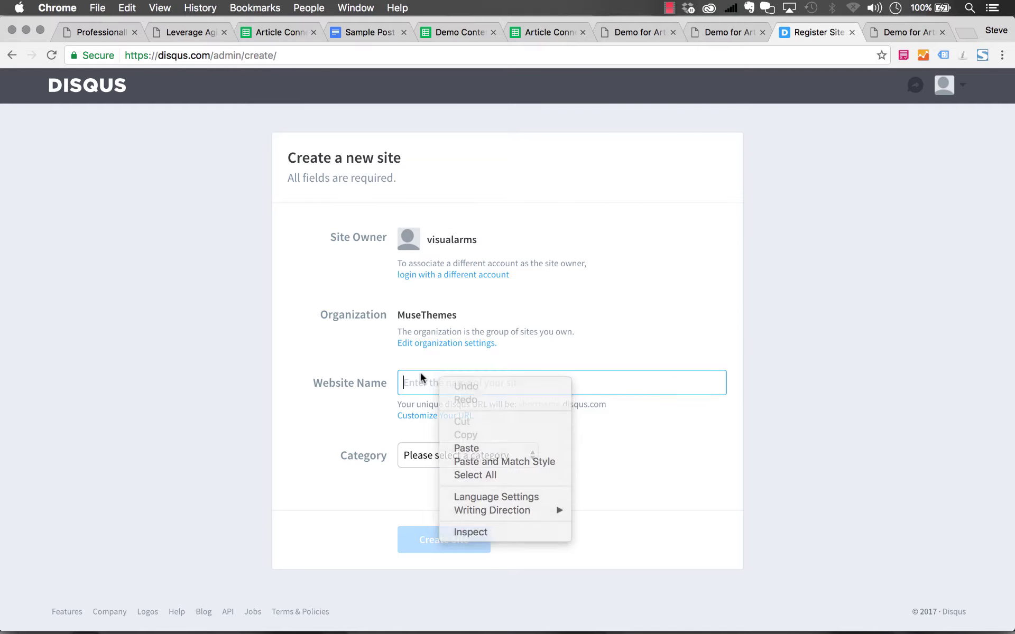
left_click(433, 382)
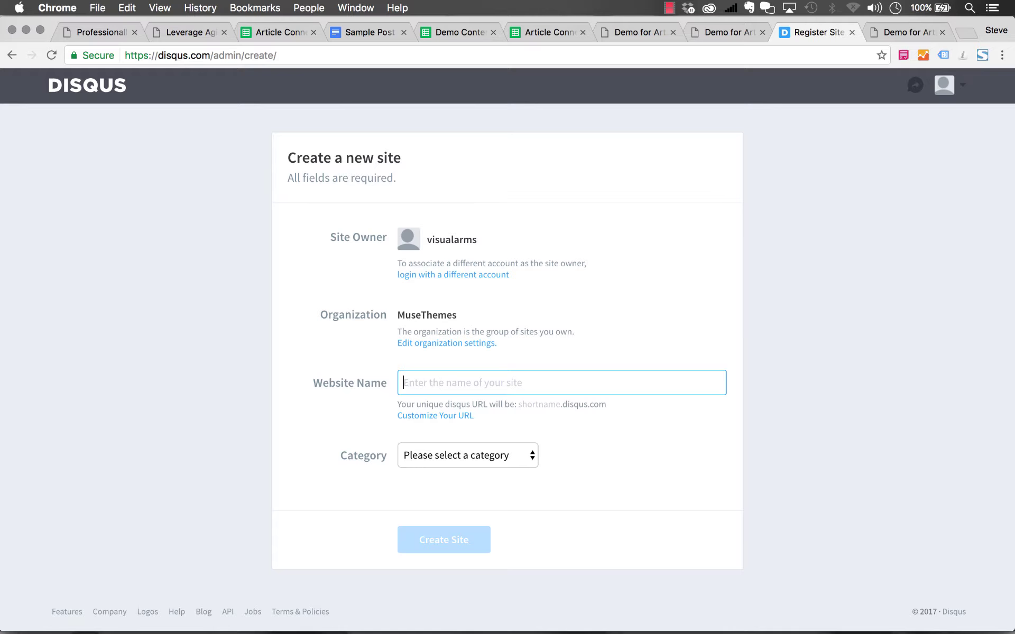
type("articledemo")
left_click(458, 459)
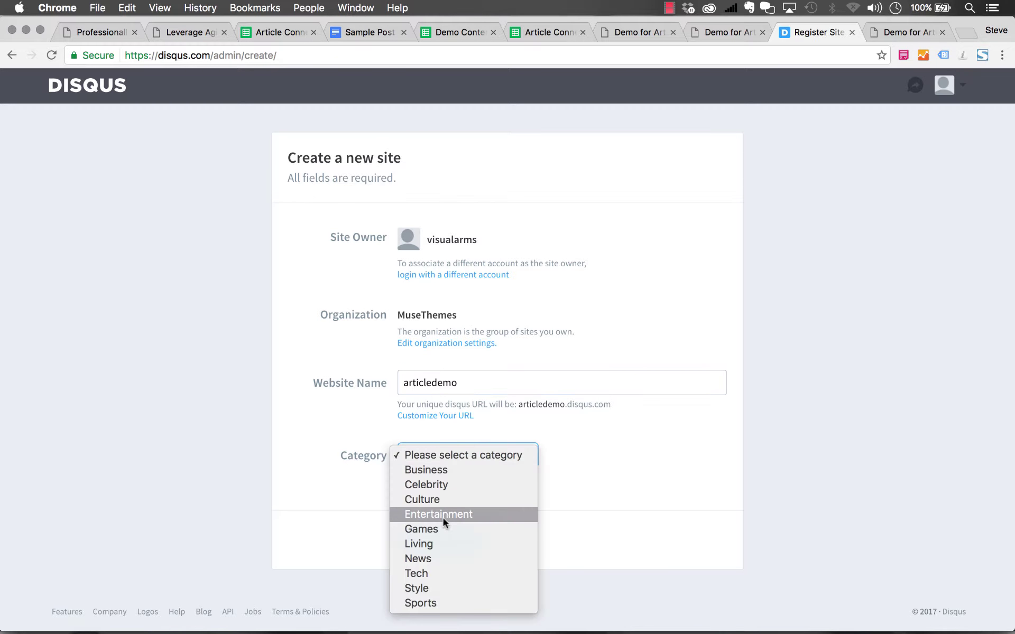
left_click(419, 559)
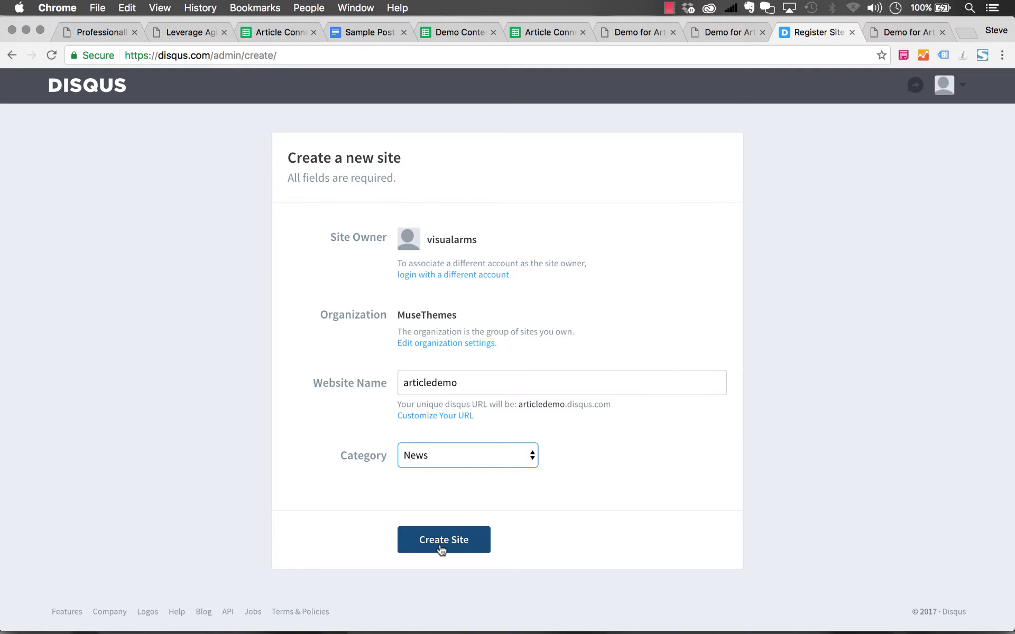
left_click(441, 550)
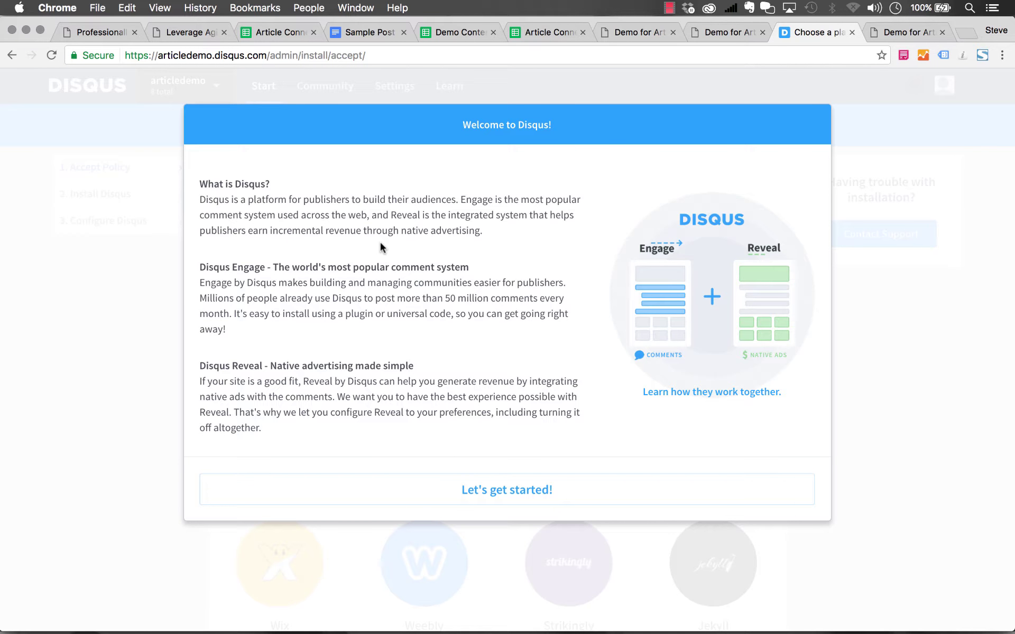
- Dismiss the Disqus welcome dialog and look over the platform list for articledemo
left_click(502, 501)
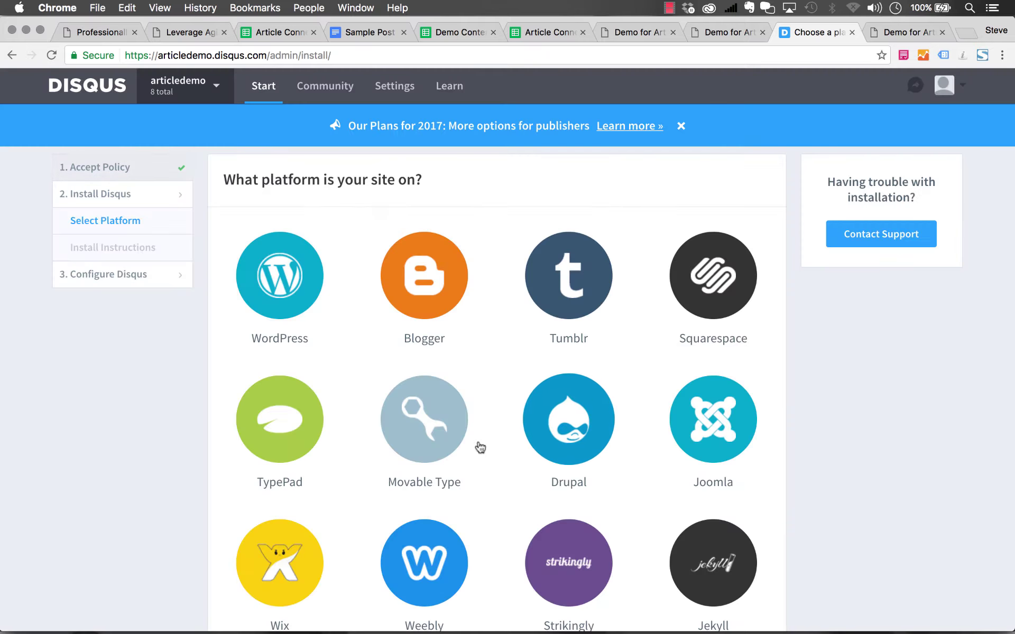
scroll(488, 224, "down", 10)
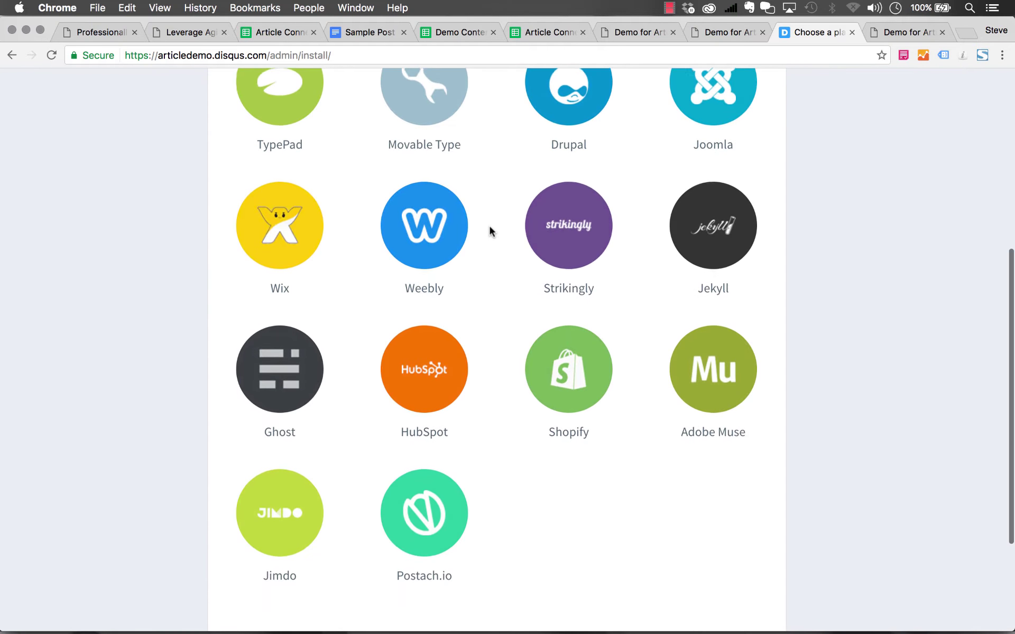
scroll(489, 228, "up", 10)
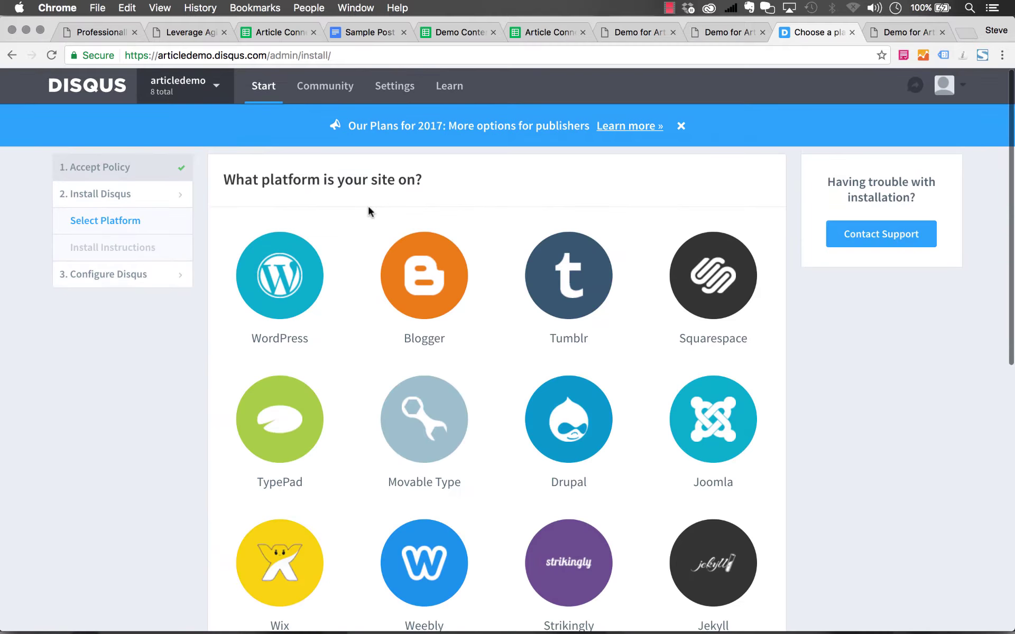
- Under Configure Disqus, set the typeface to Sans-serif and complete the articledemo setup
left_click(108, 279)
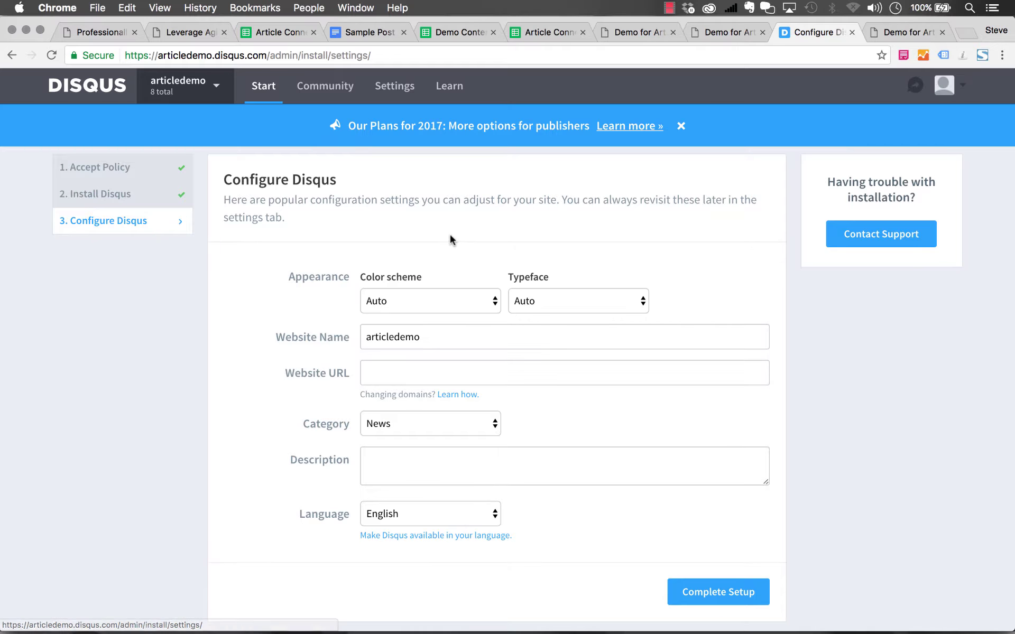
scroll(450, 233, "down", 1)
scroll(450, 240, "up", 1)
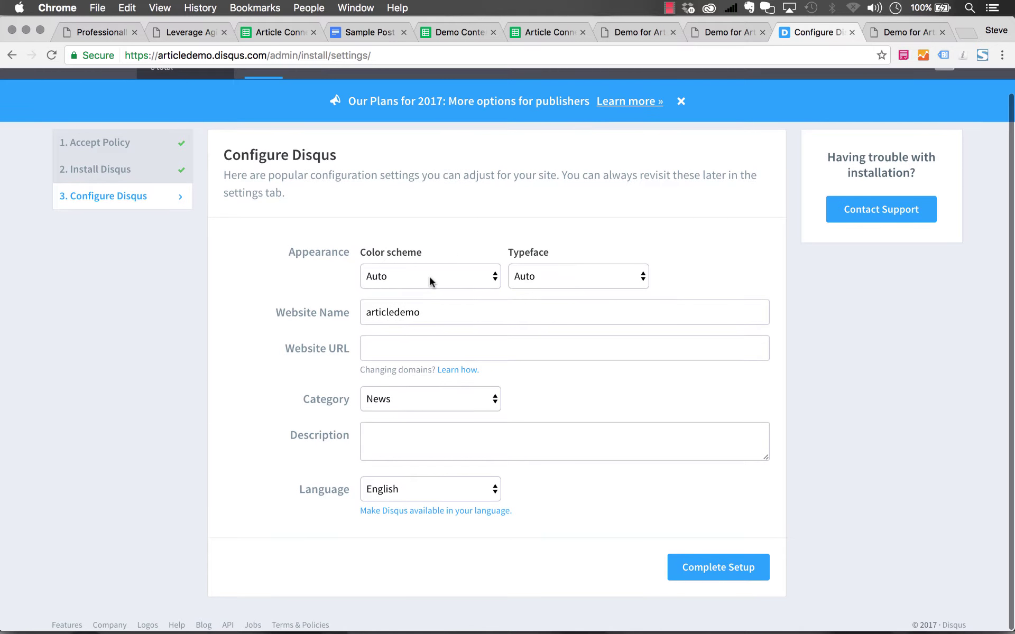
left_click(578, 273)
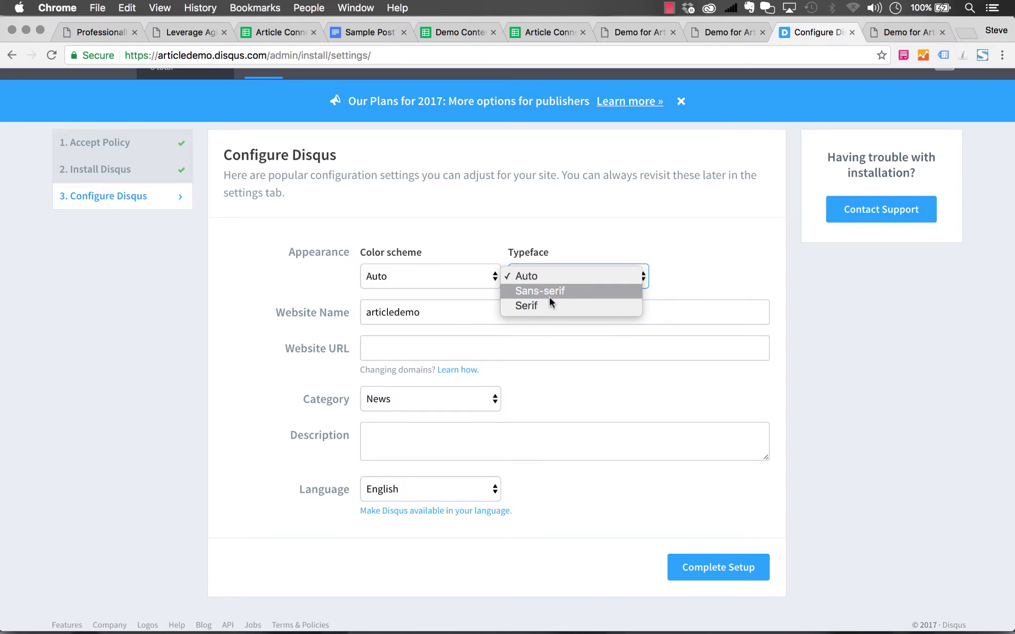
left_click(512, 167)
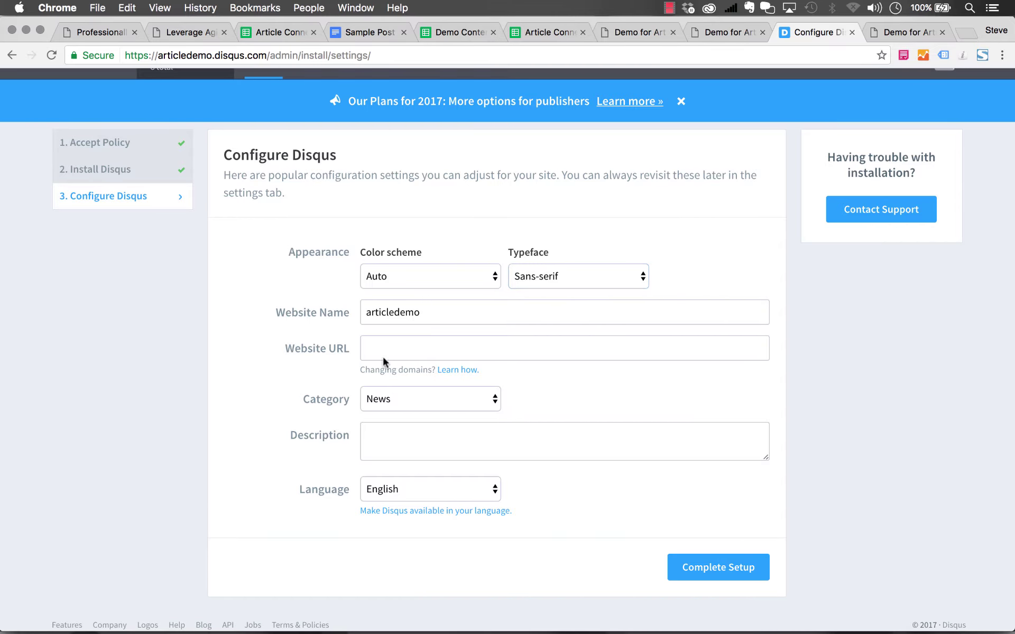
left_click(426, 348)
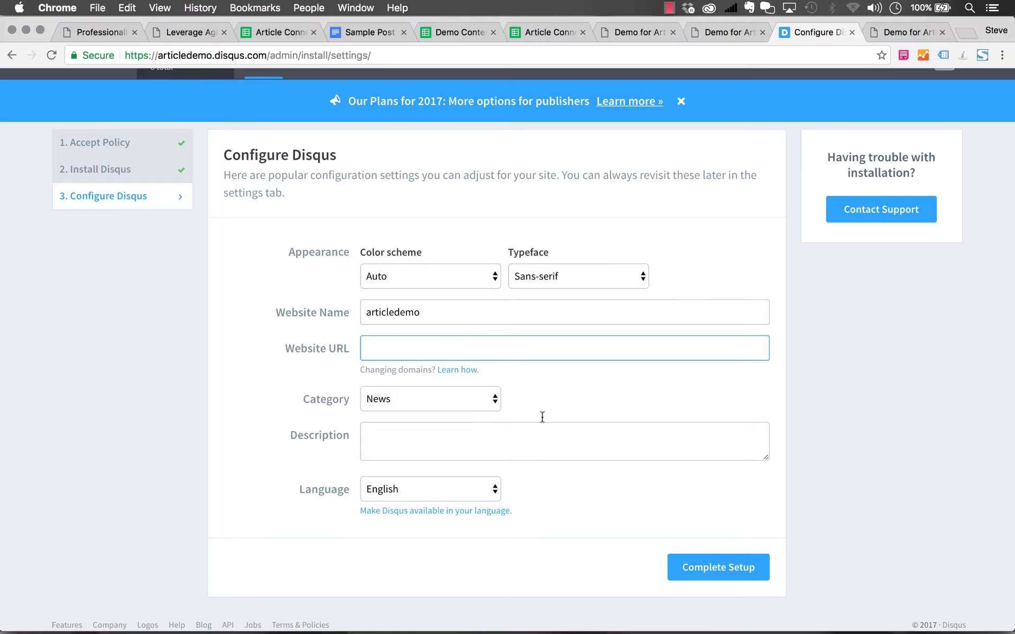
left_click(722, 568)
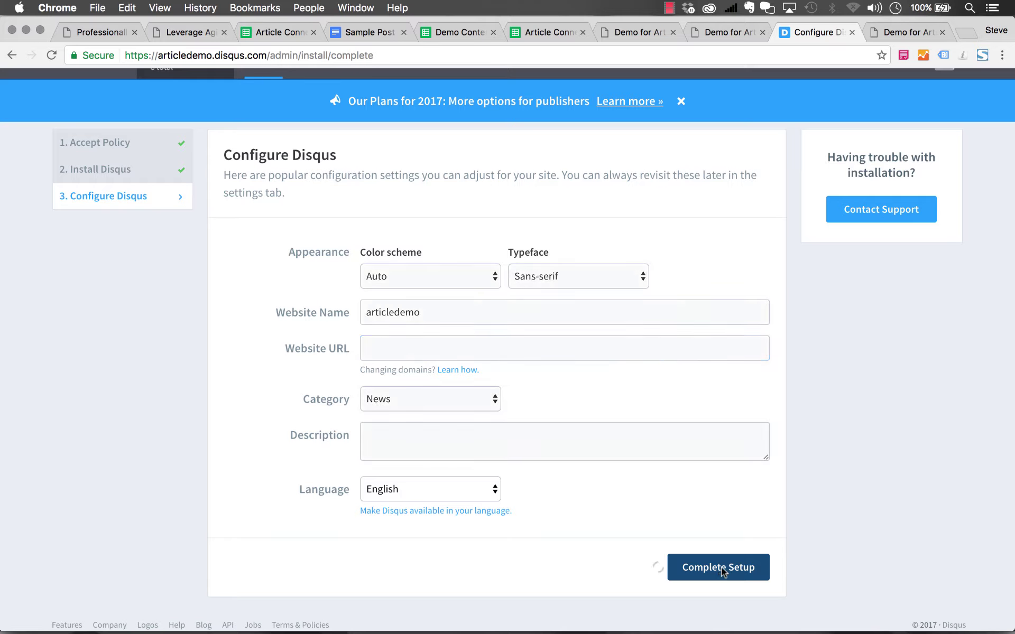
scroll(533, 458, "down", 2)
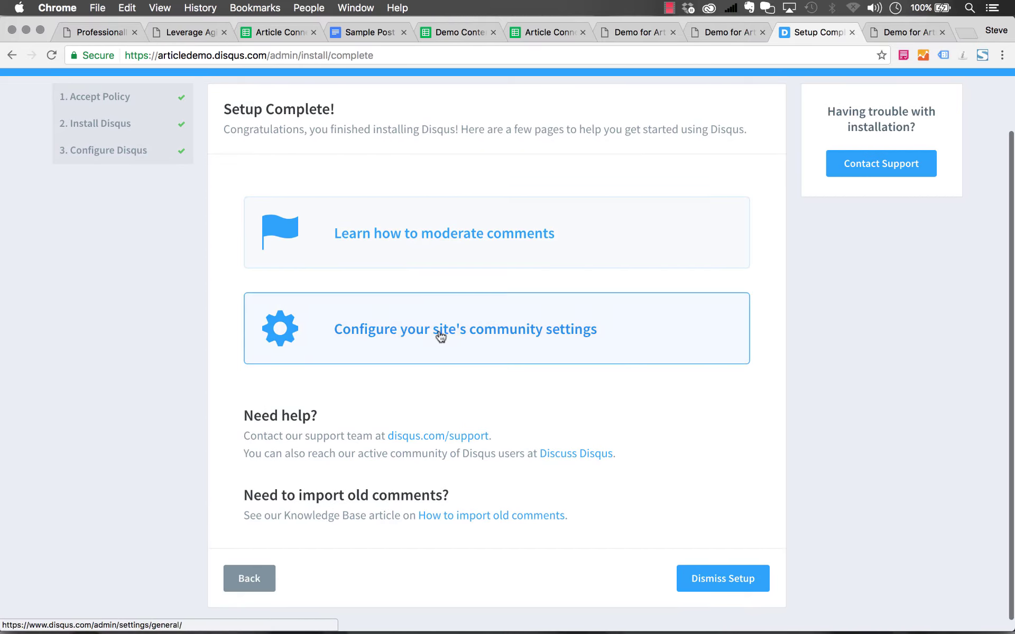
- Open articledemo's General Settings and copy its shortname 'articledemo'
left_click(476, 341)
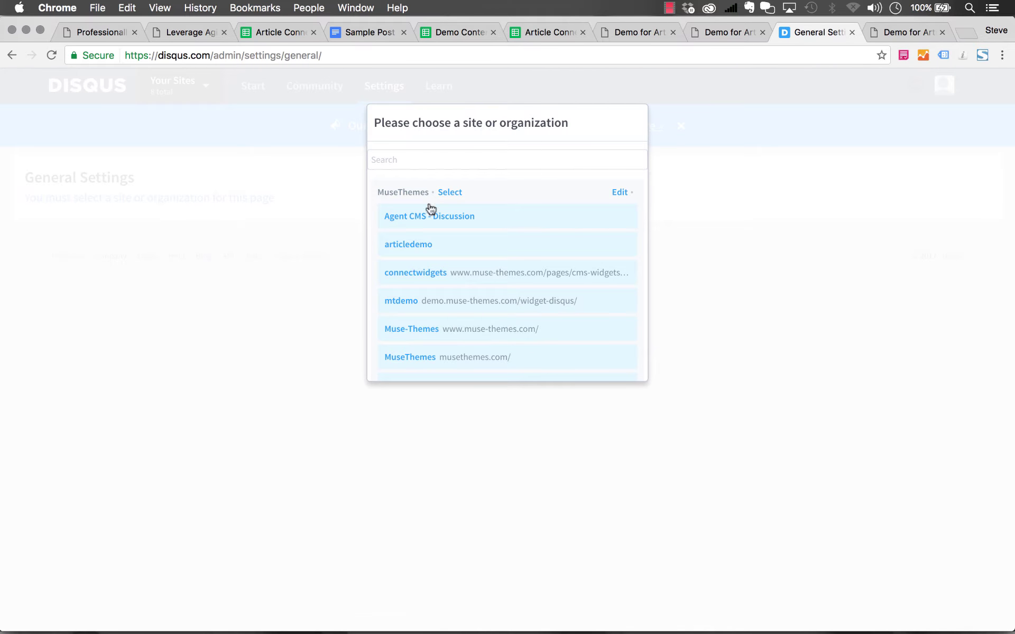
left_click(414, 245)
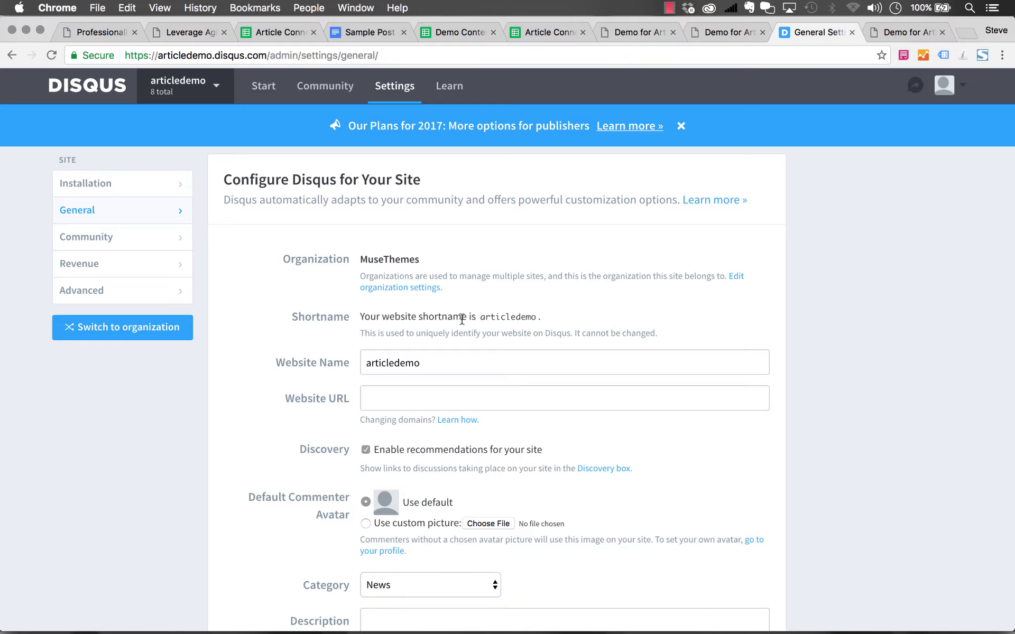
left_click_drag(479, 317, 537, 317)
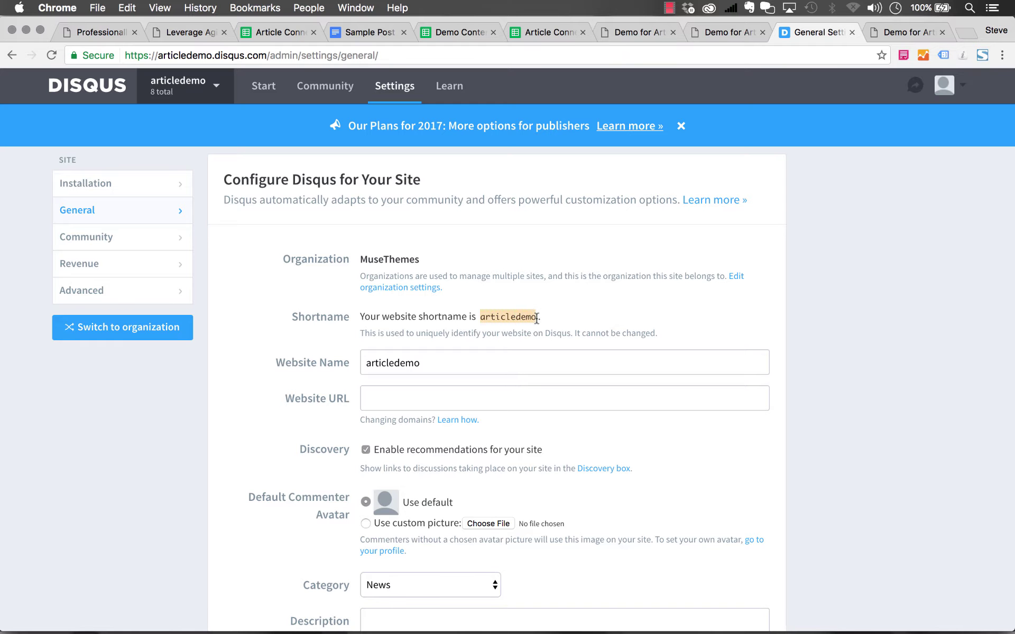
key("super+c")
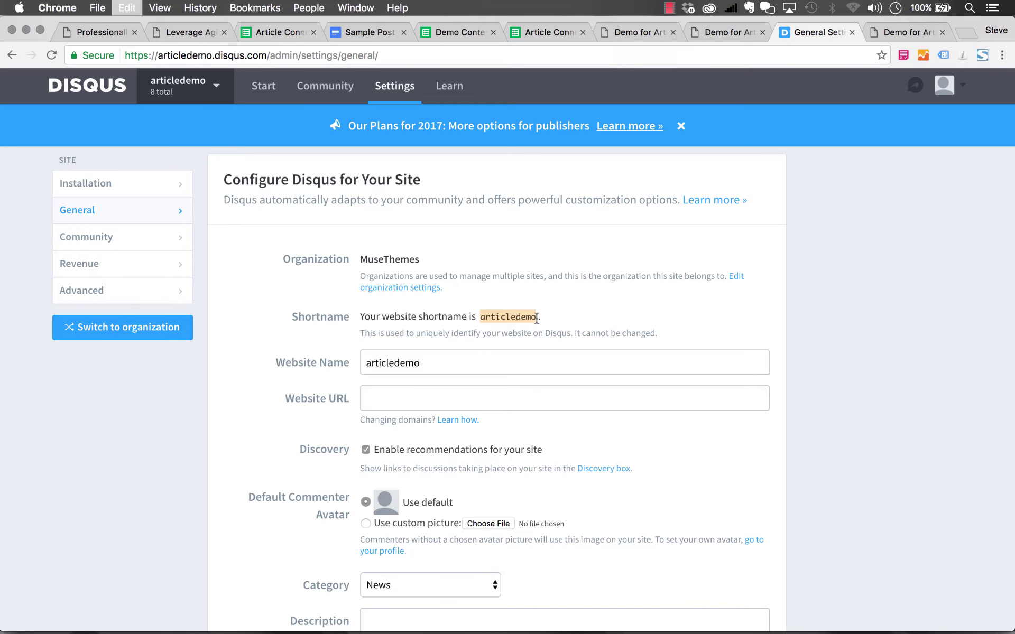
- Replace the disqus_shortname value in B10 with the pasted 'articledemo'
left_click(550, 32)
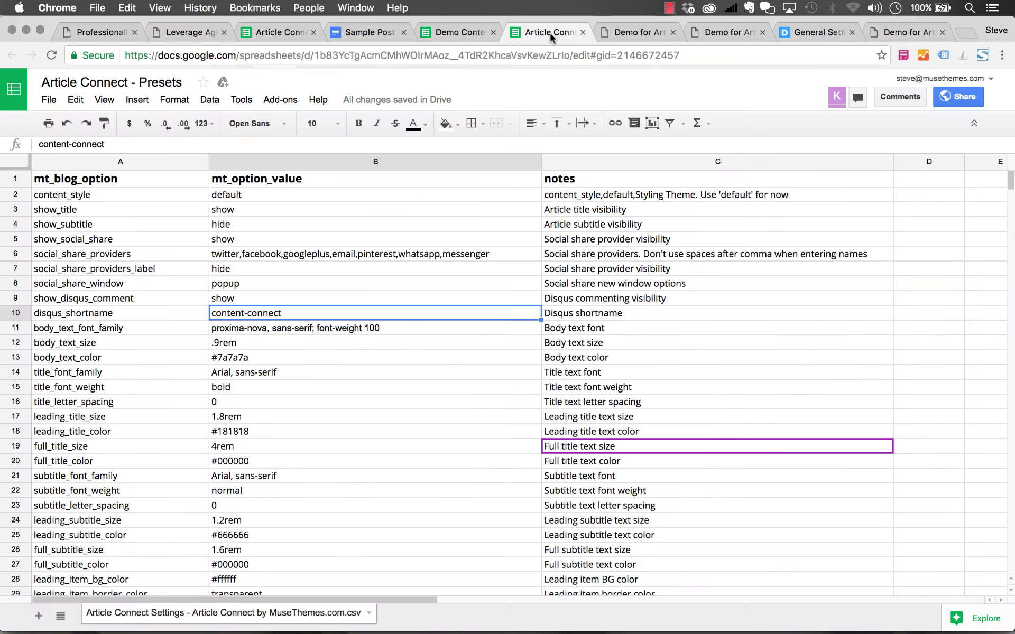
double_click(302, 313)
key("super+a")
key("super+v")
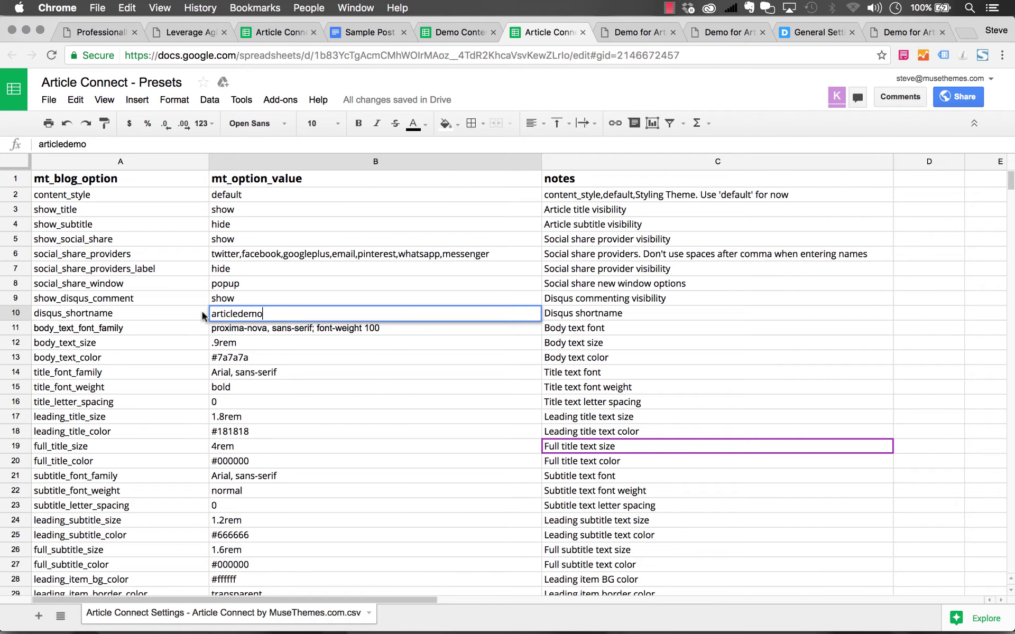
key("Return")
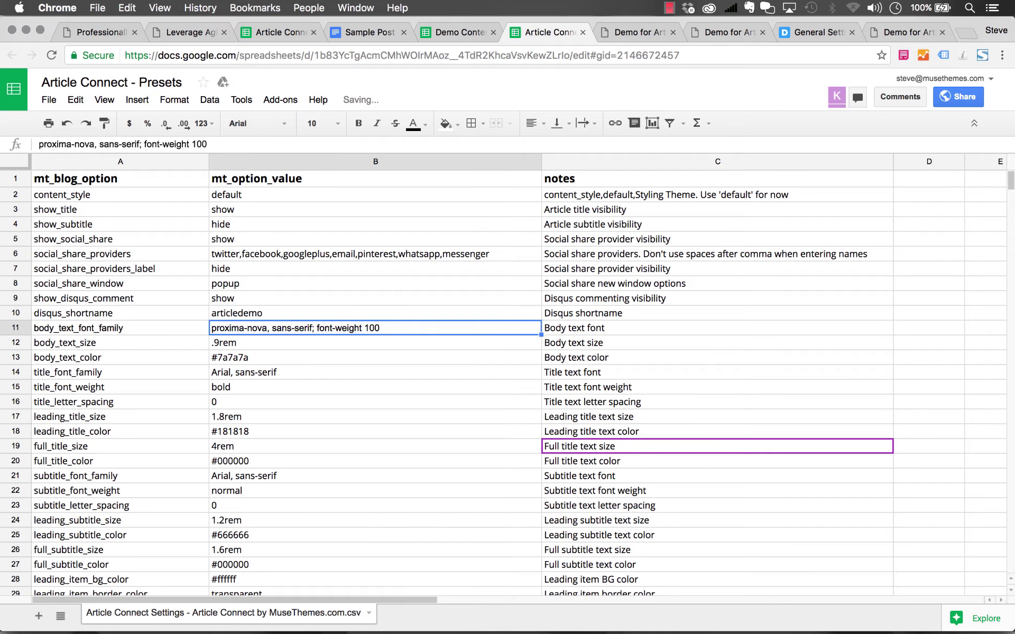
left_click(327, 389)
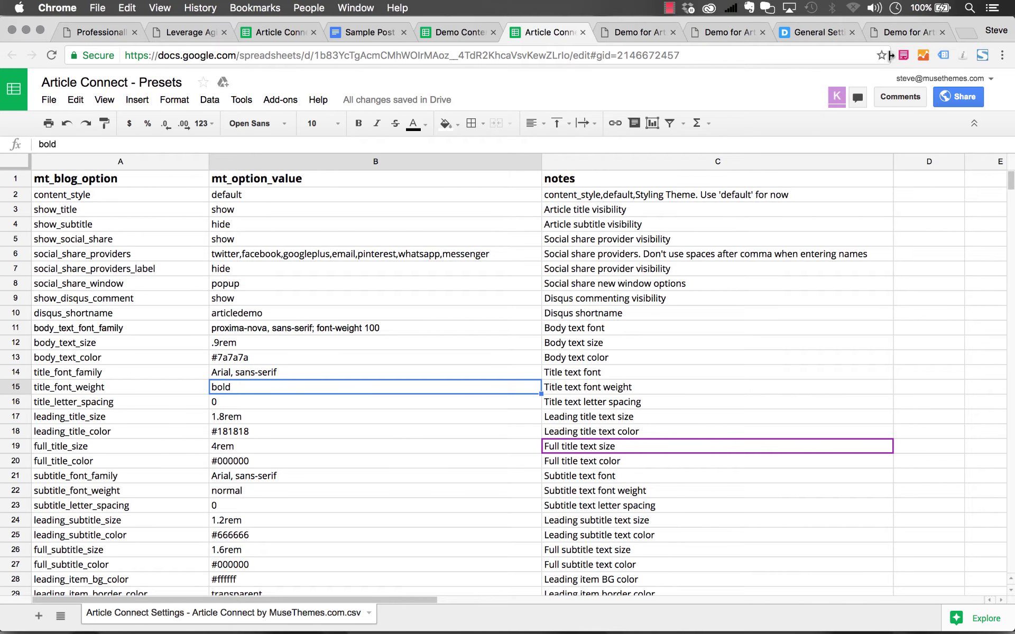
- Reload the demo article to load the articledemo thread, then return to articledemo's Disqus settings
left_click(896, 33)
key("super+r")
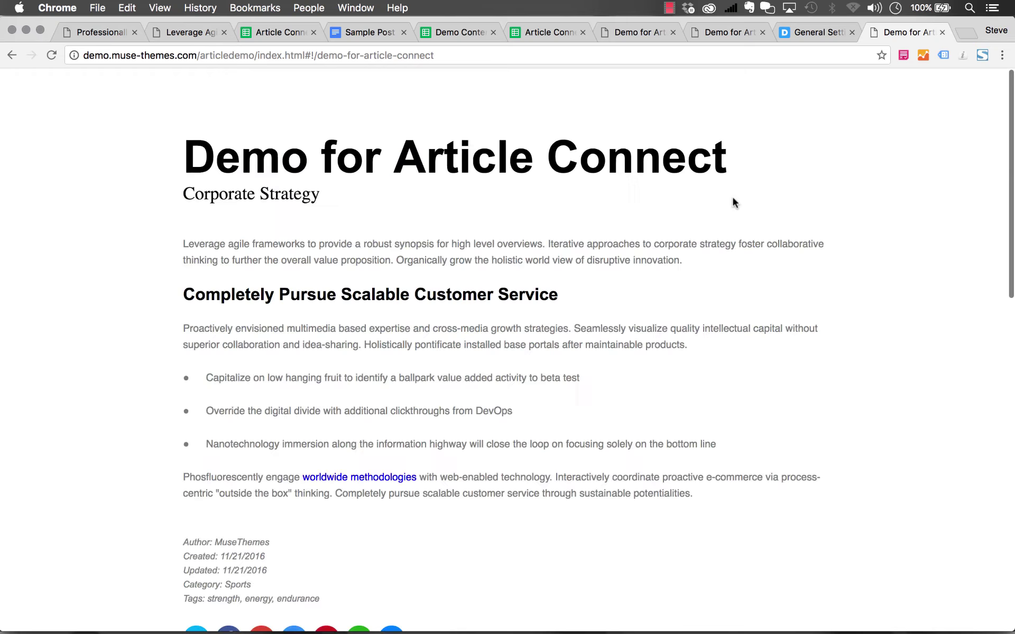
key("super+r")
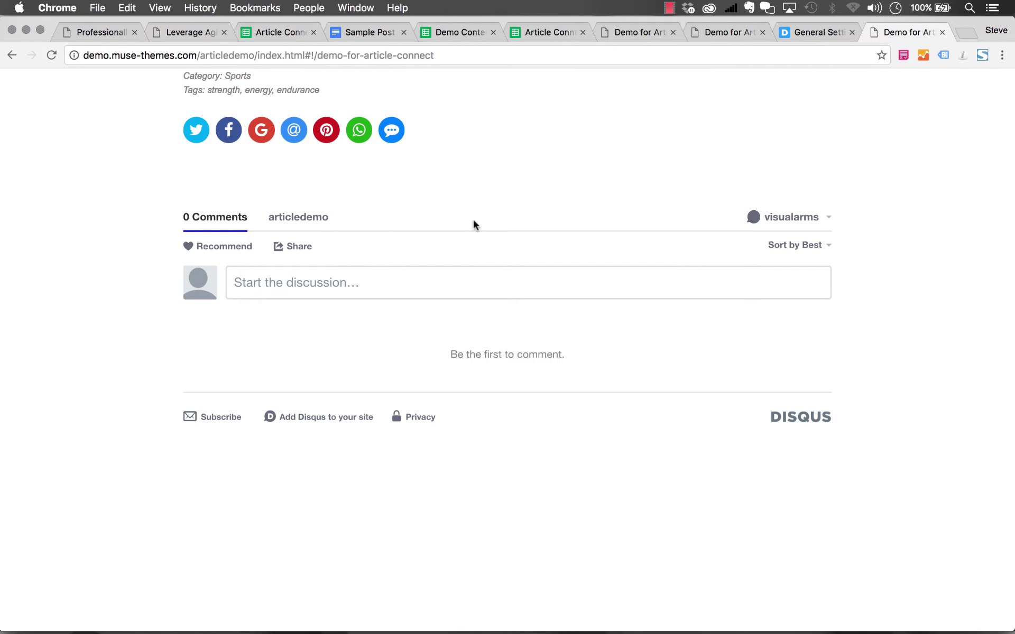
key("ctrl+shift+Tab")
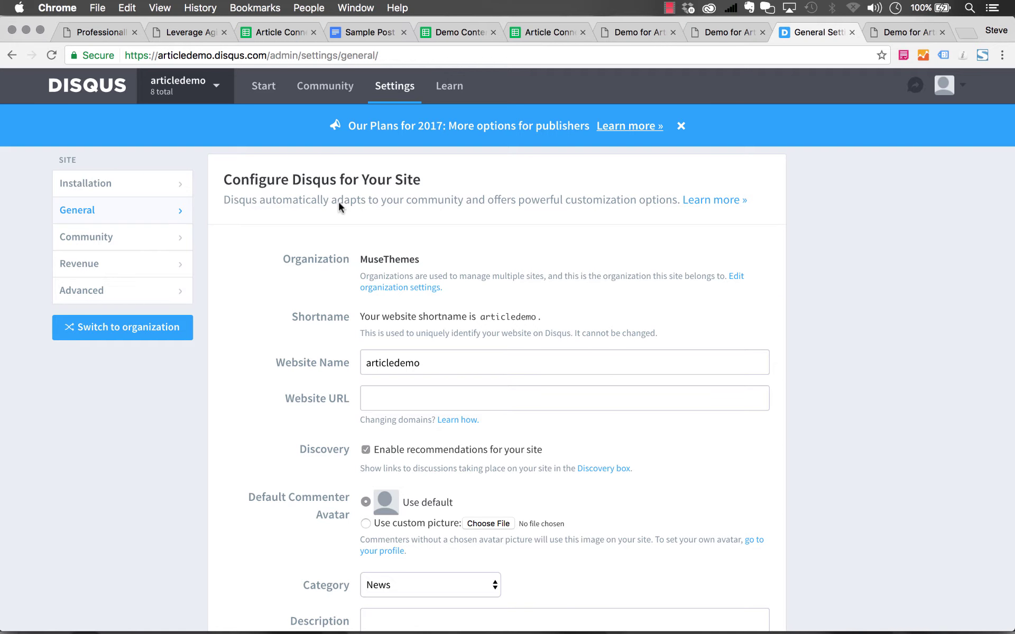
- Enable 'Allow guests to comment' in articledemo's Community settings and save
left_click(85, 238)
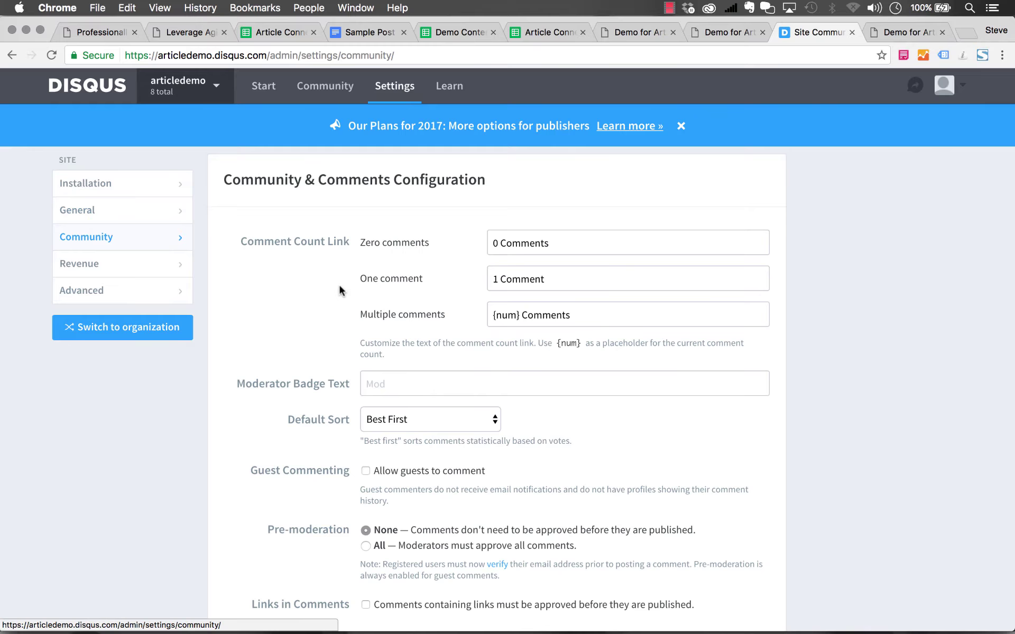
scroll(339, 288, "down", 5)
scroll(340, 288, "down", 3)
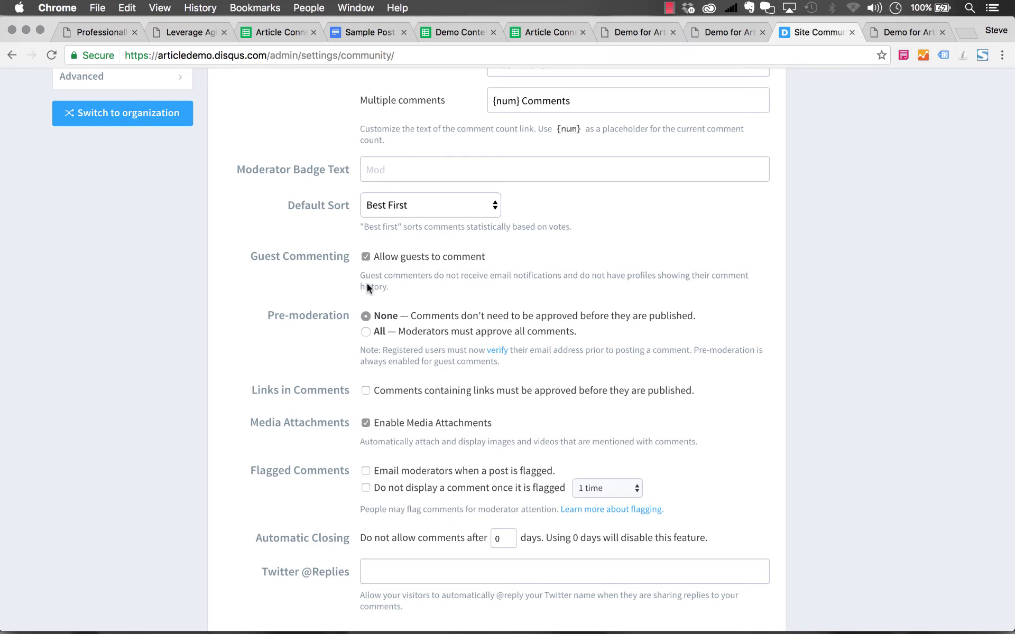
scroll(325, 353, "down", 3)
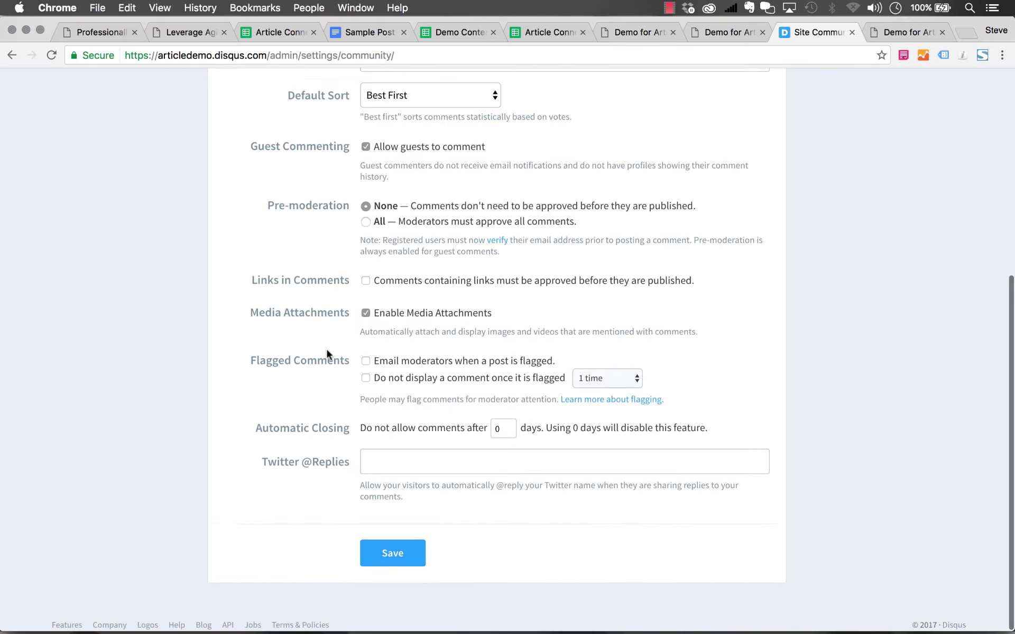
left_click(393, 553)
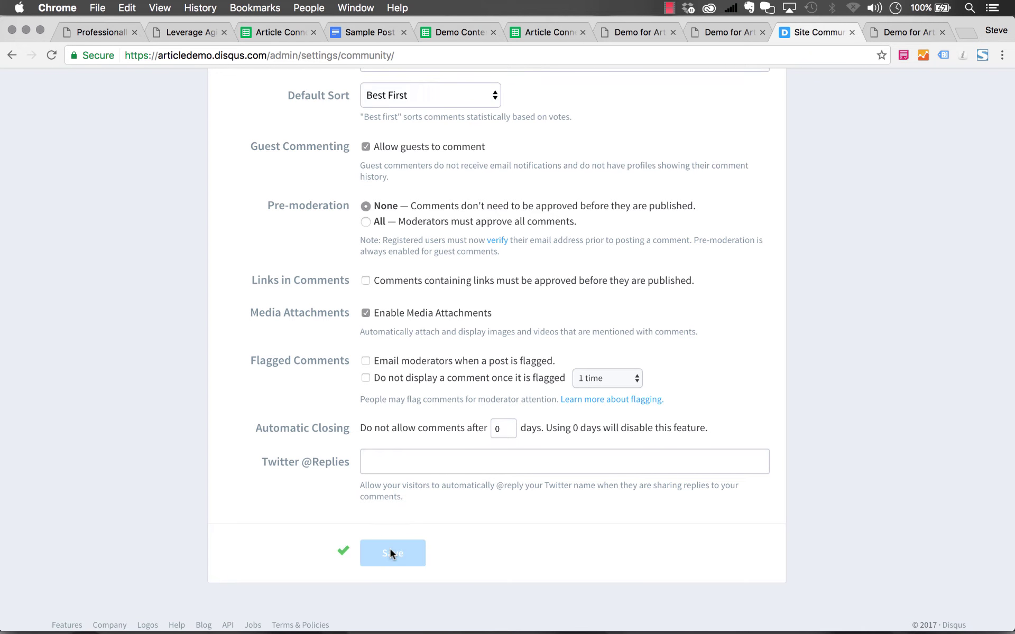
- Return to the demo article's empty articledemo comment thread
scroll(794, 218, "up", 5)
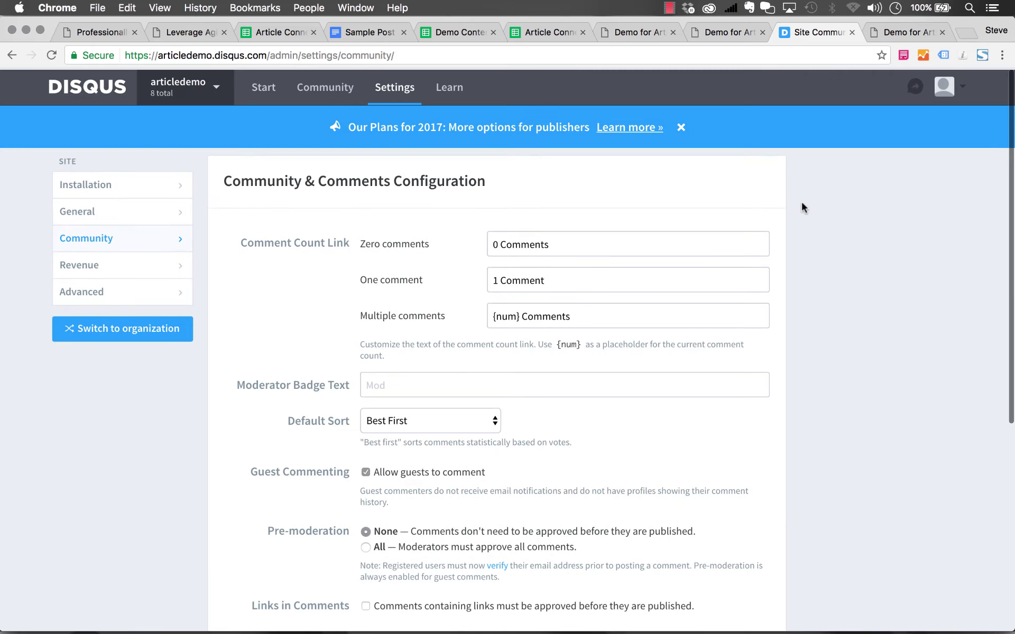
left_click(902, 35)
scroll(713, 189, "up", 3)
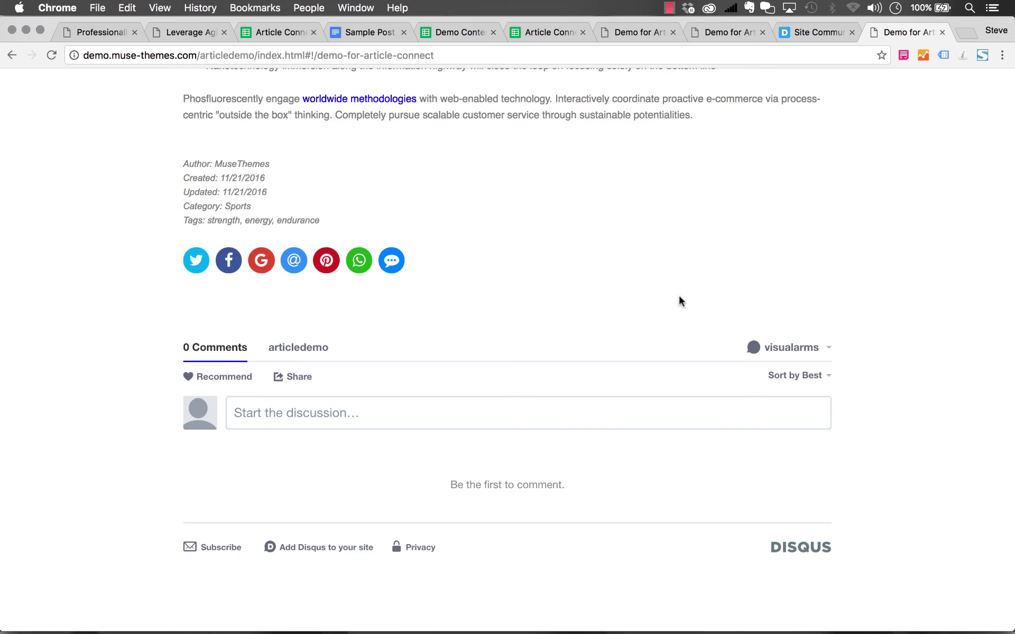
scroll(679, 301, "up", 10)
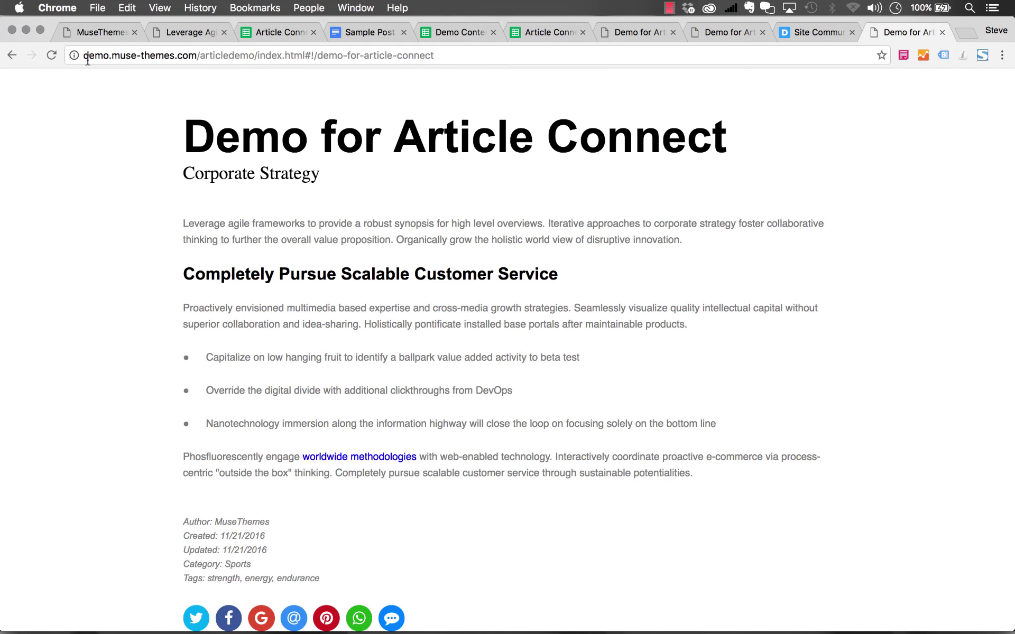
- Search the widget demo's Refine Search box for 'along', leaving the Nanotechnology Immersion card, then return to Muse
left_click(97, 35)
scroll(568, 299, "down", 6)
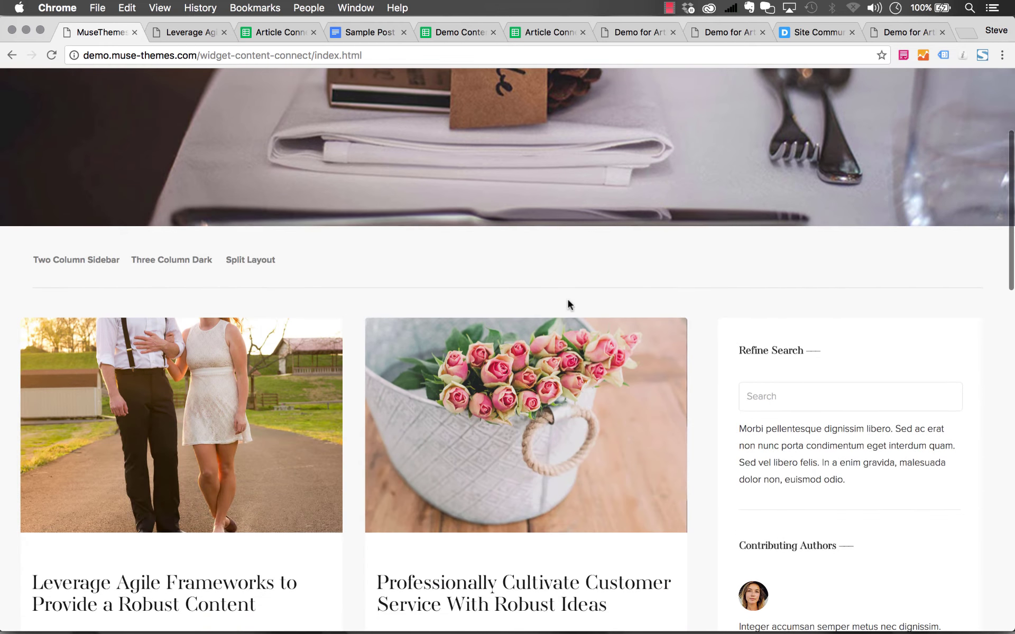
scroll(781, 312, "down", 1)
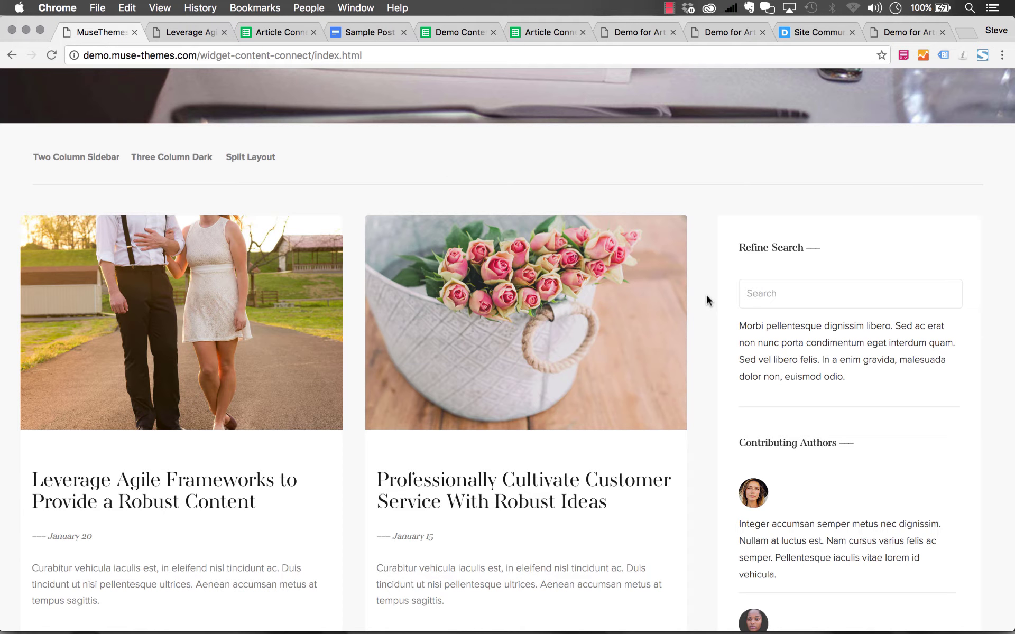
scroll(703, 312, "down", 8)
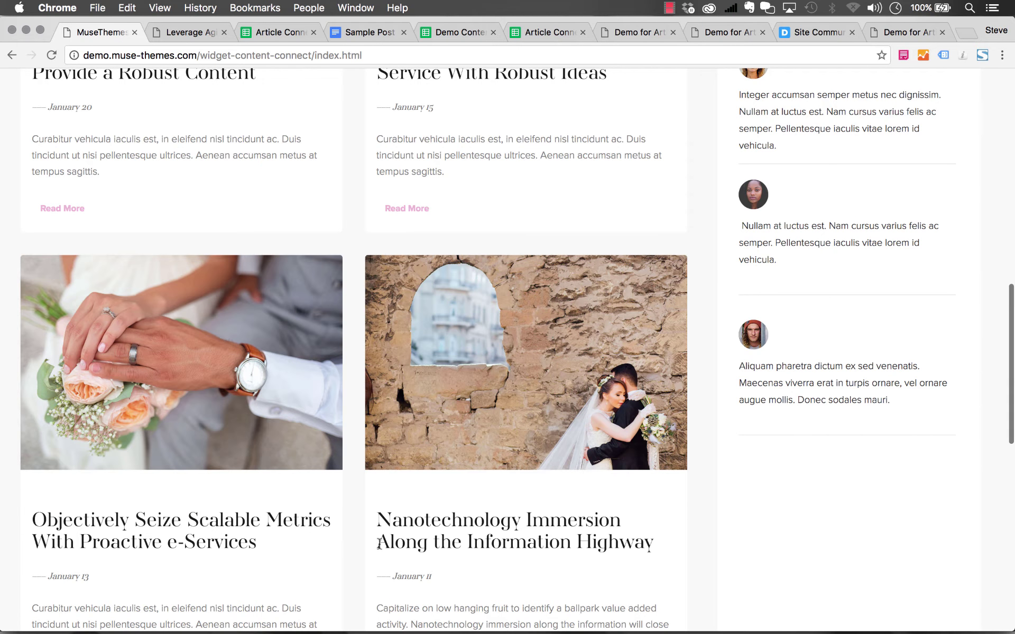
scroll(816, 371, "up", 8)
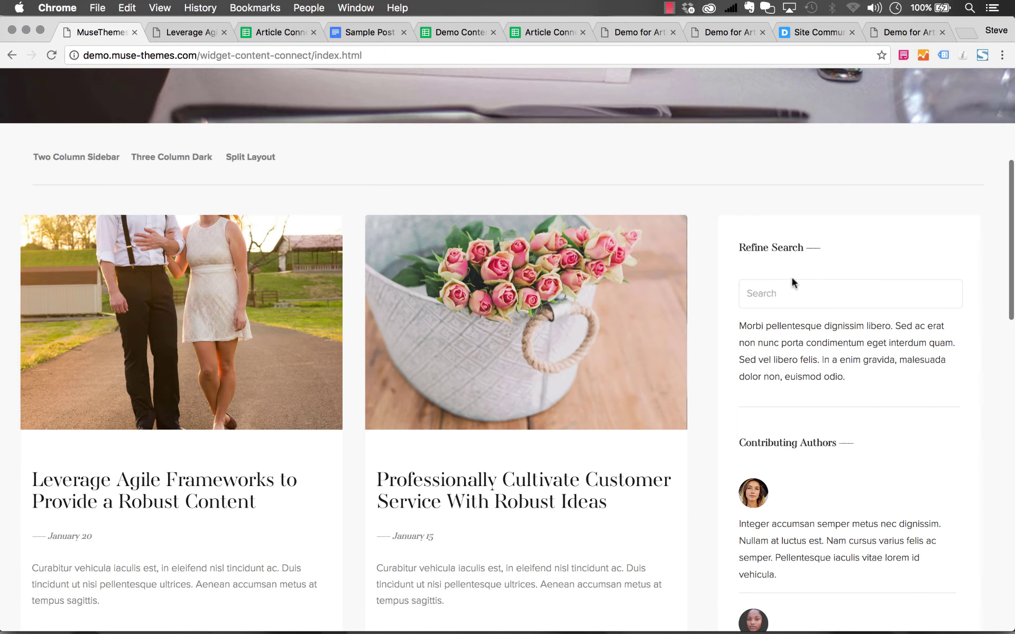
left_click(779, 290)
type("along")
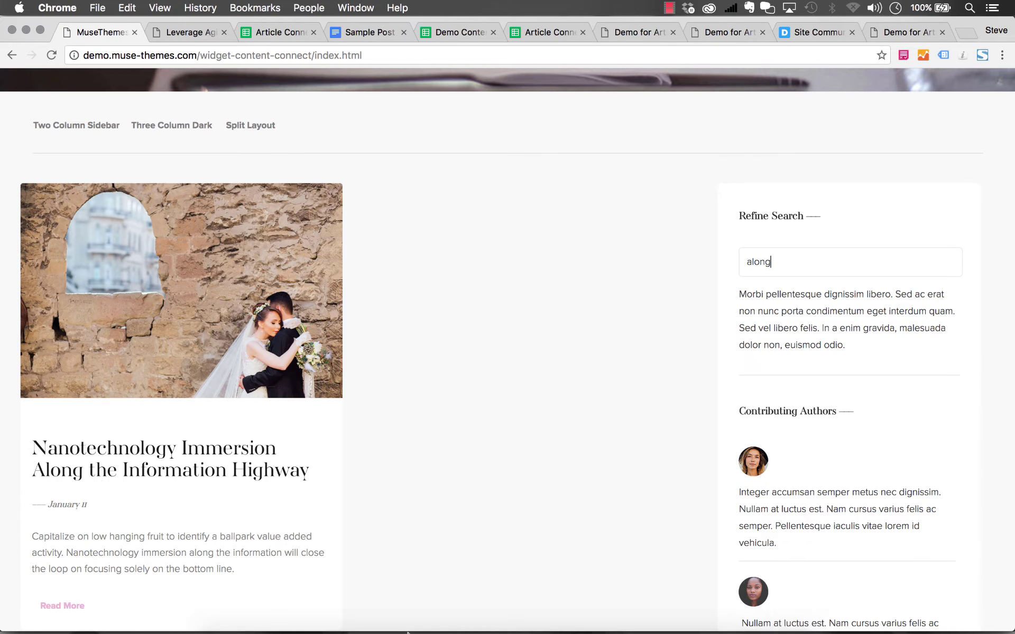
left_click(325, 612)
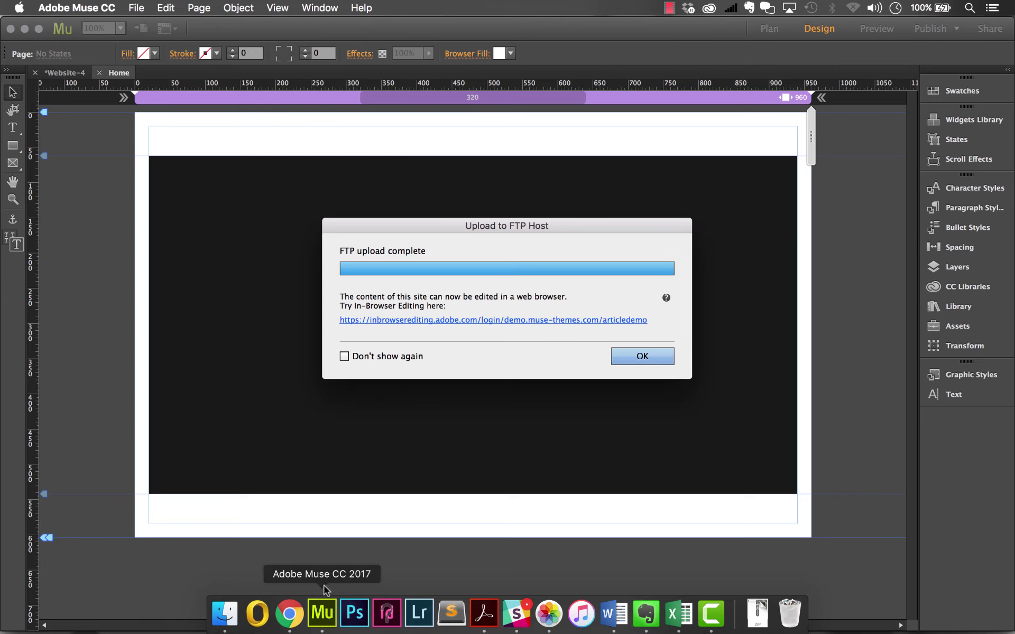
- Dismiss the FTP upload message and place a Search Box widget at the page's top left
left_click(648, 356)
left_click(958, 307)
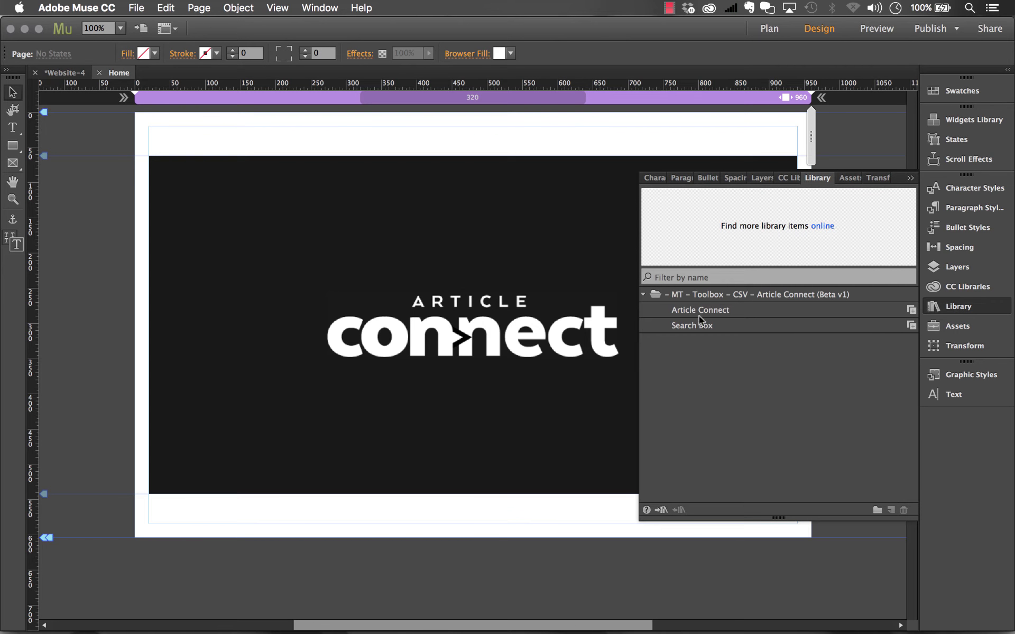
left_click_drag(699, 319, 157, 133)
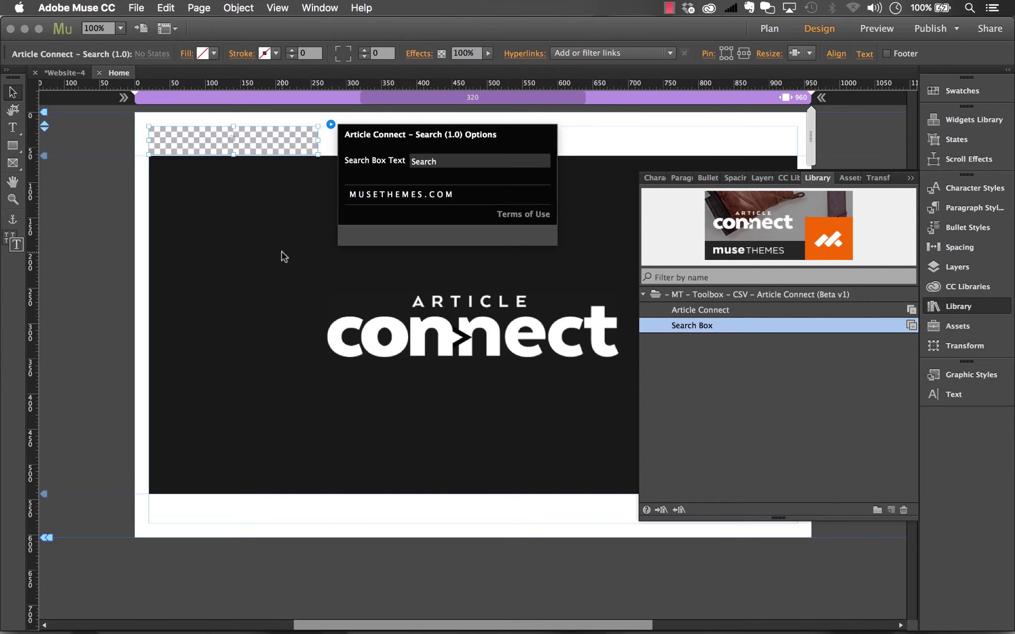
- Move the Article Connect widget below the search box and review the Search widget's options
left_click_drag(272, 204, 272, 228)
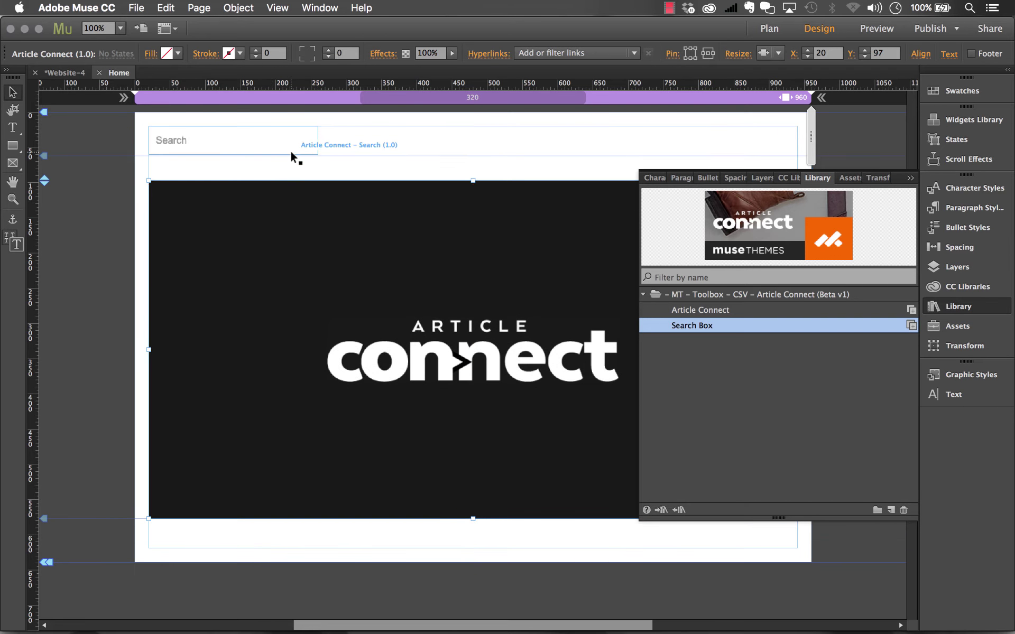
left_click(285, 145)
left_click(330, 124)
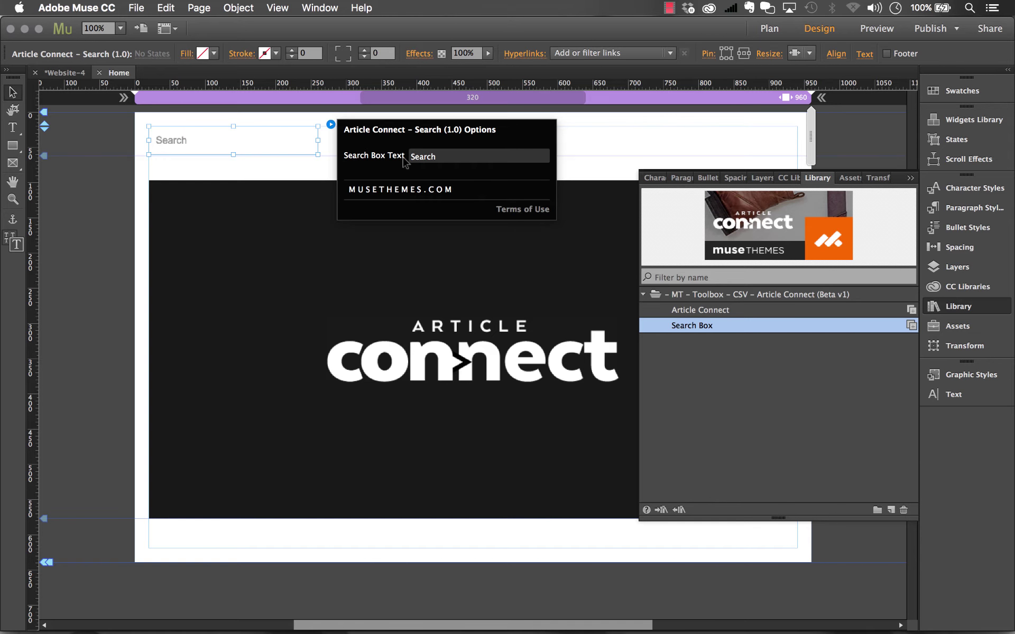
left_click(606, 142)
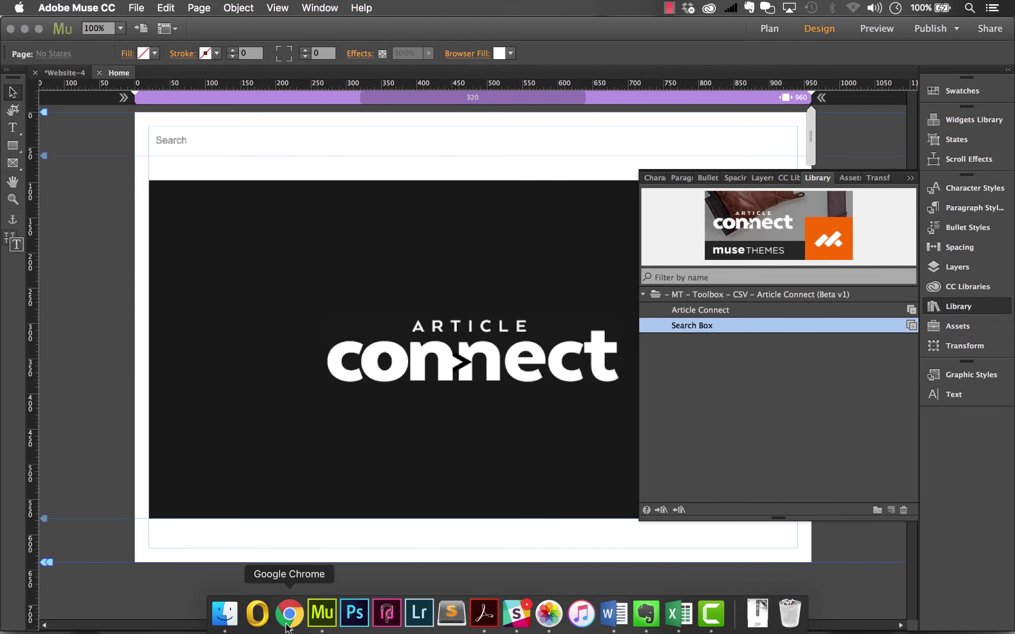
- Return to Chrome and scroll the Article Connect demo page down to the unfiltered article cards
left_click(288, 627)
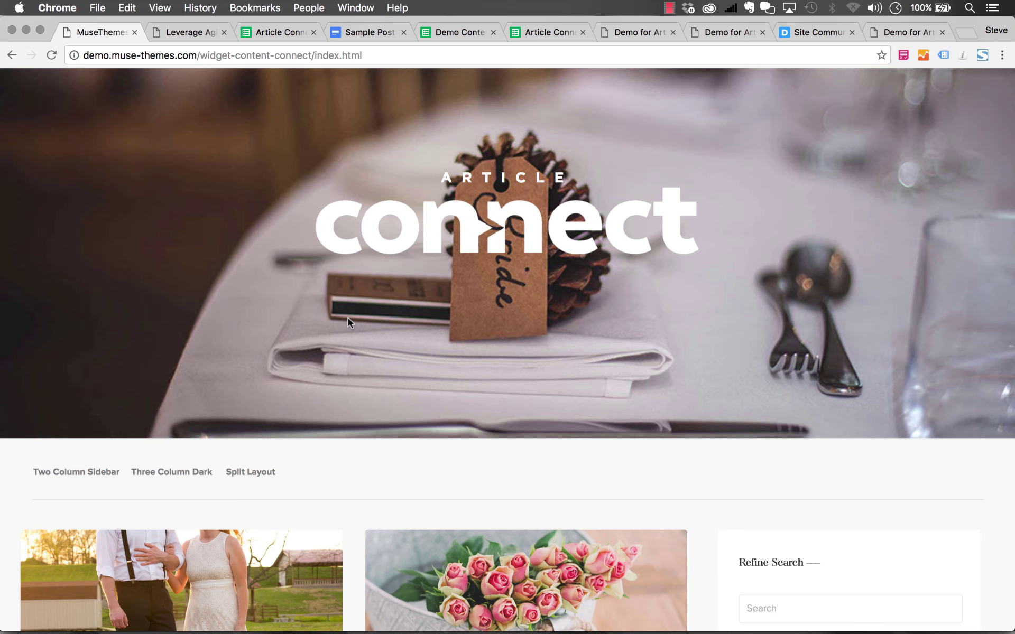
scroll(351, 325, "down", 5)
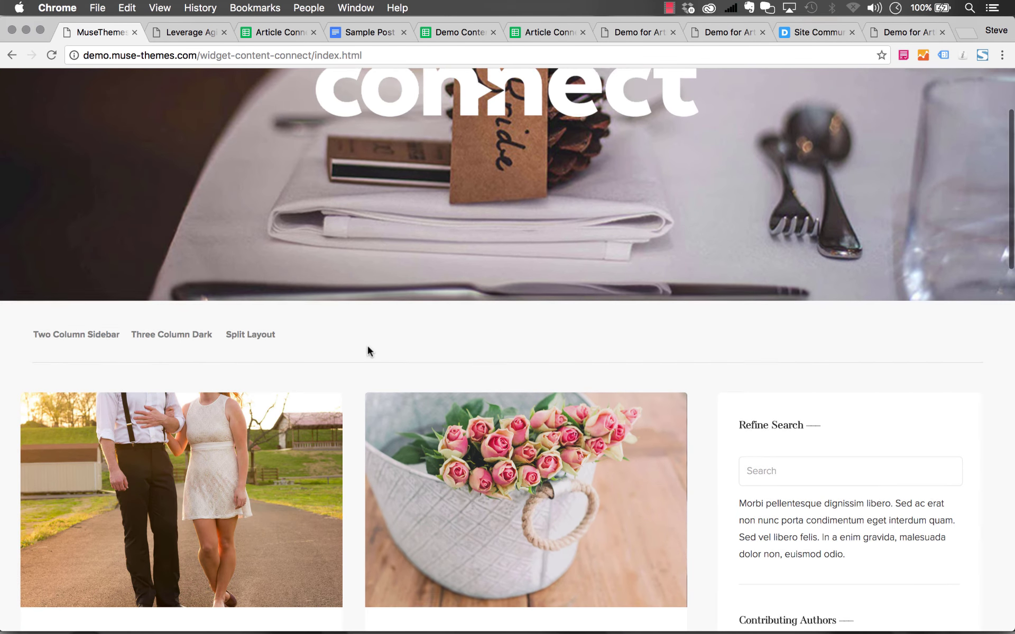
scroll(367, 346, "down", 5)
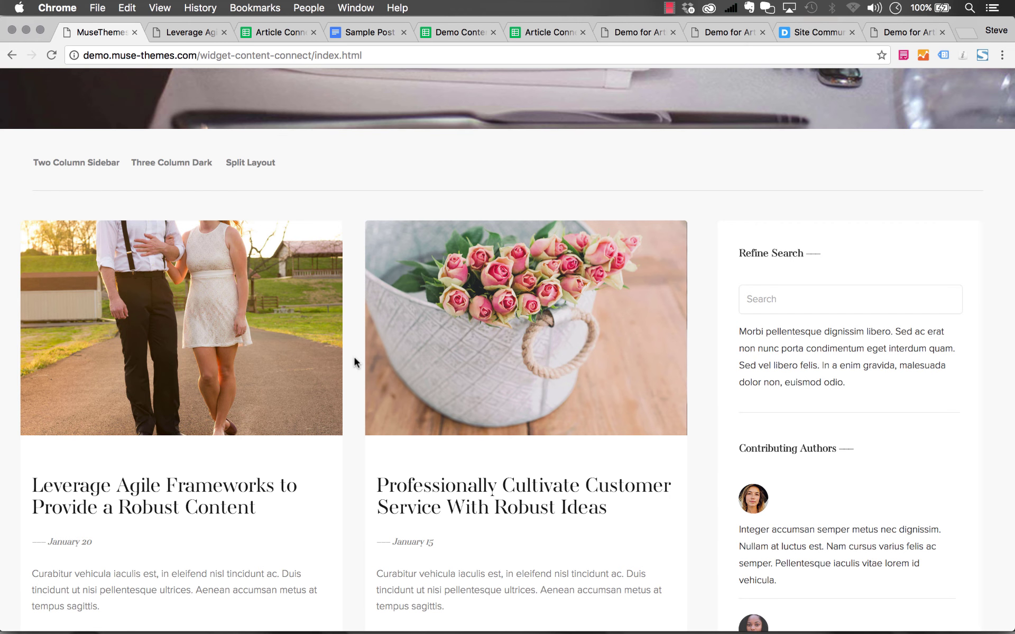
scroll(355, 363, "down", 5)
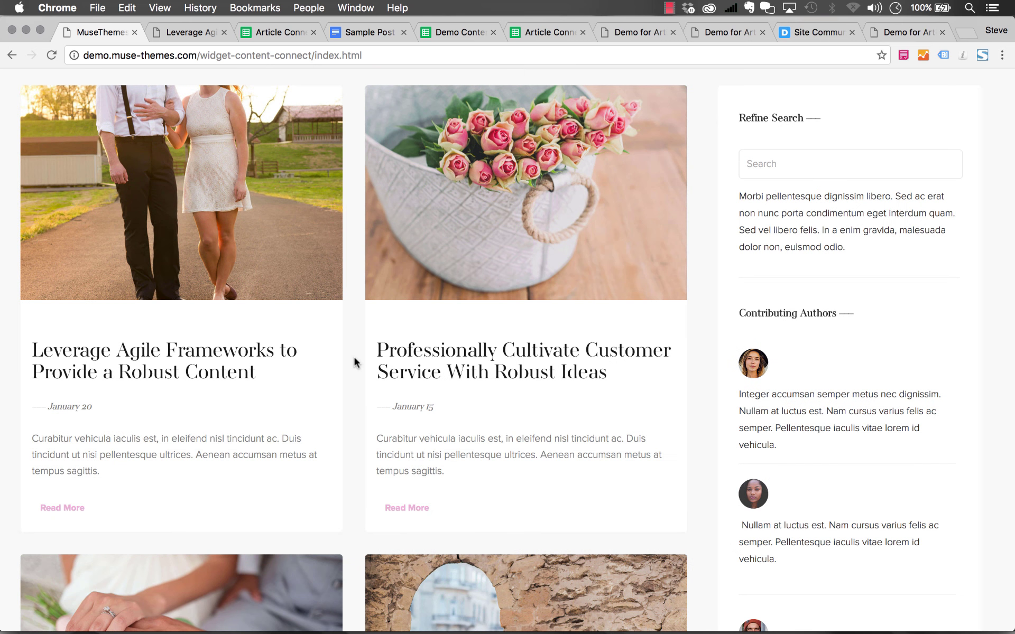